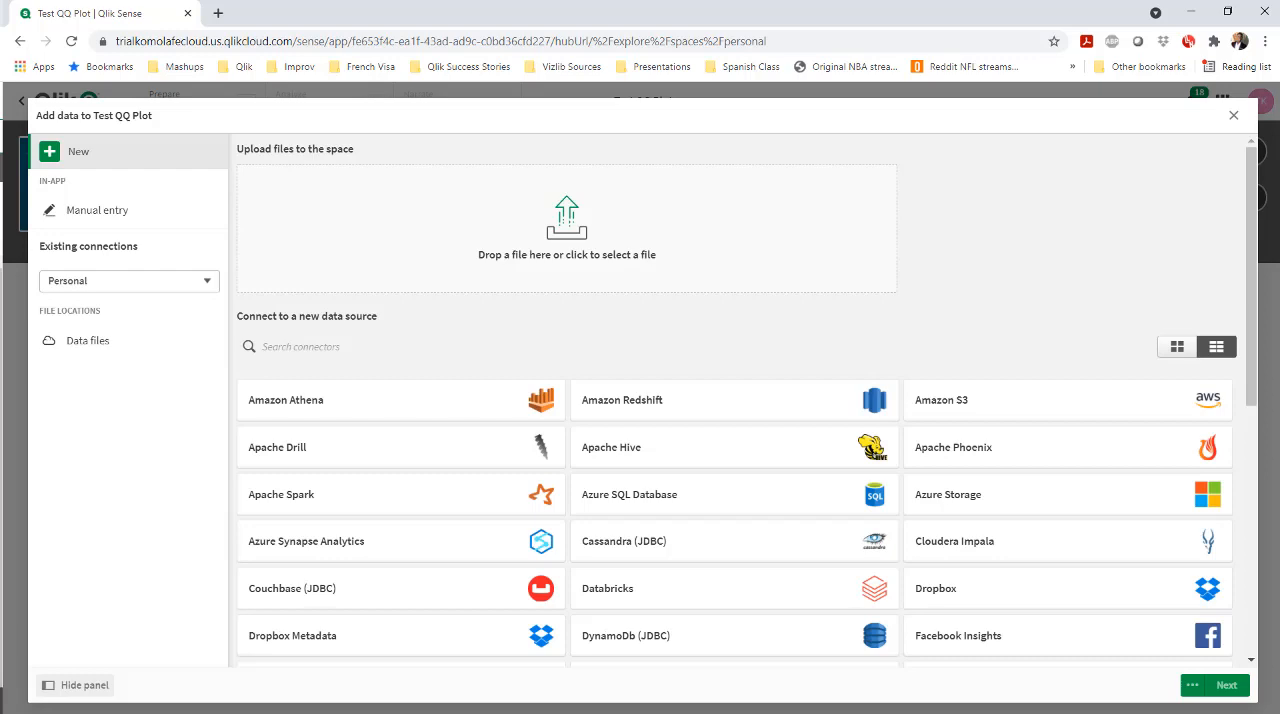
Switch to Excel and examine the Batch_Date, Label and Value columns of the Test Data workbook
{"action": "key", "text": "alt+Tab"}
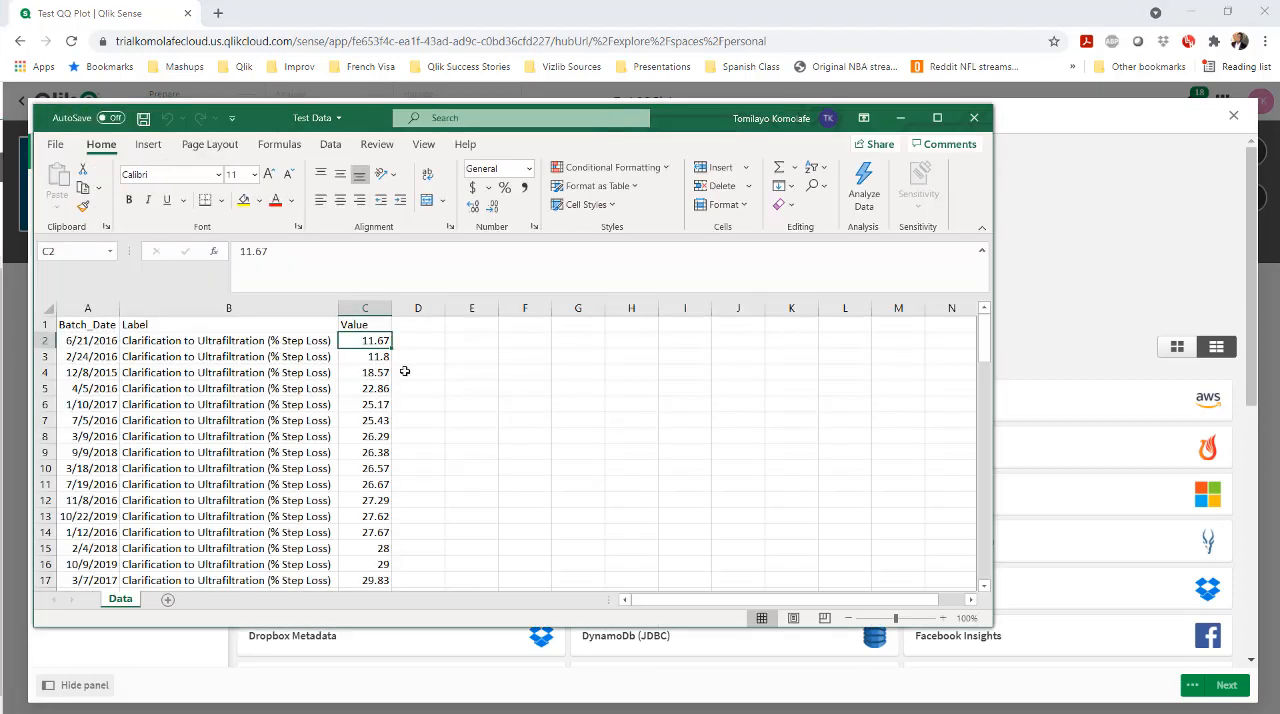
{"action": "scroll", "coordinate": [385, 396], "scroll_direction": "down", "scroll_amount": 9}
{"action": "scroll", "coordinate": [361, 486], "scroll_direction": "up", "scroll_amount": 9}
{"action": "left_click", "coordinate": [901, 118]}
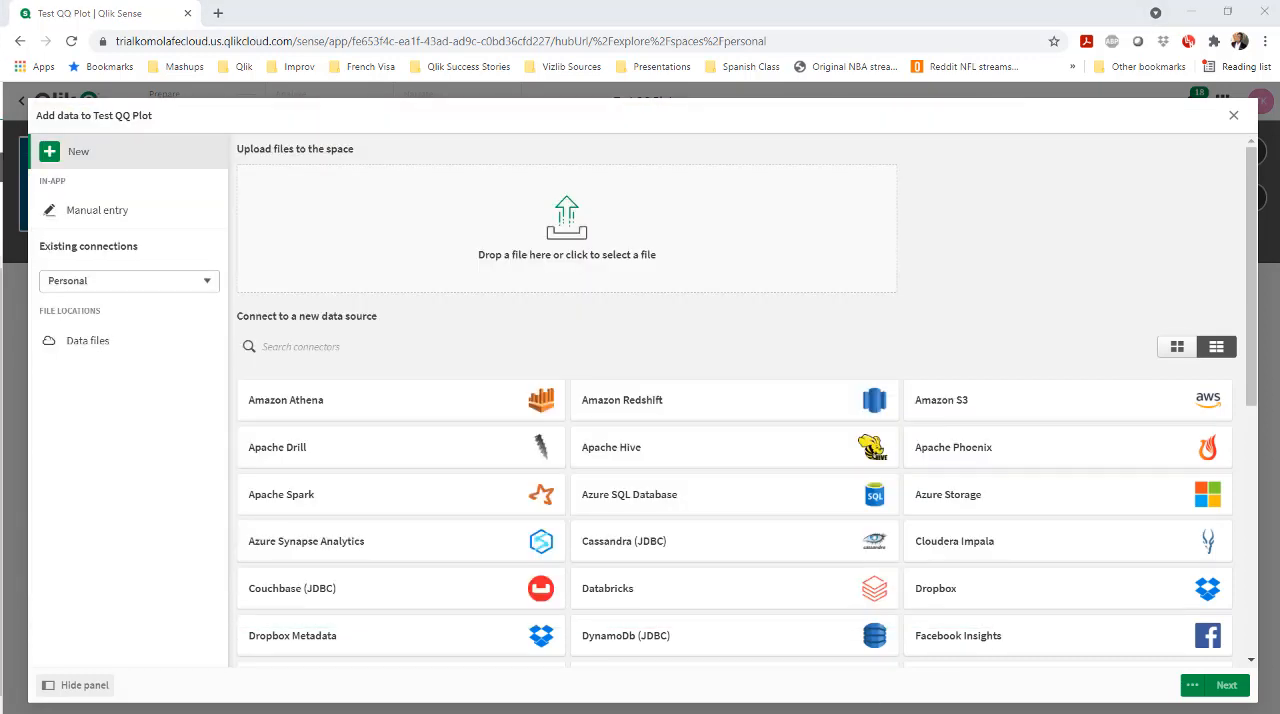
Upload Test Data.xlsx to the app, add its Data table with all three fields, and go to the new sheet
{"action": "left_click_drag", "start_coordinate": [2, 226], "coordinate": [700, 226]}
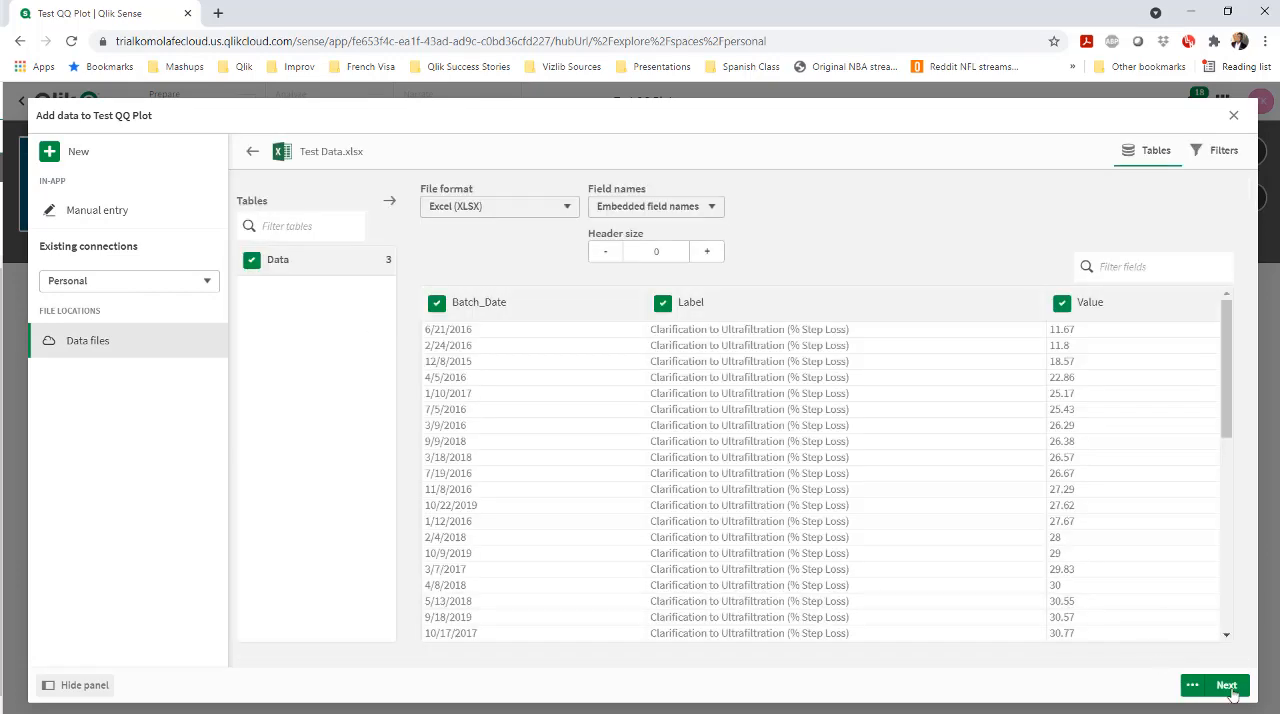
{"action": "left_click", "coordinate": [1244, 694]}
{"action": "left_click", "coordinate": [851, 451]}
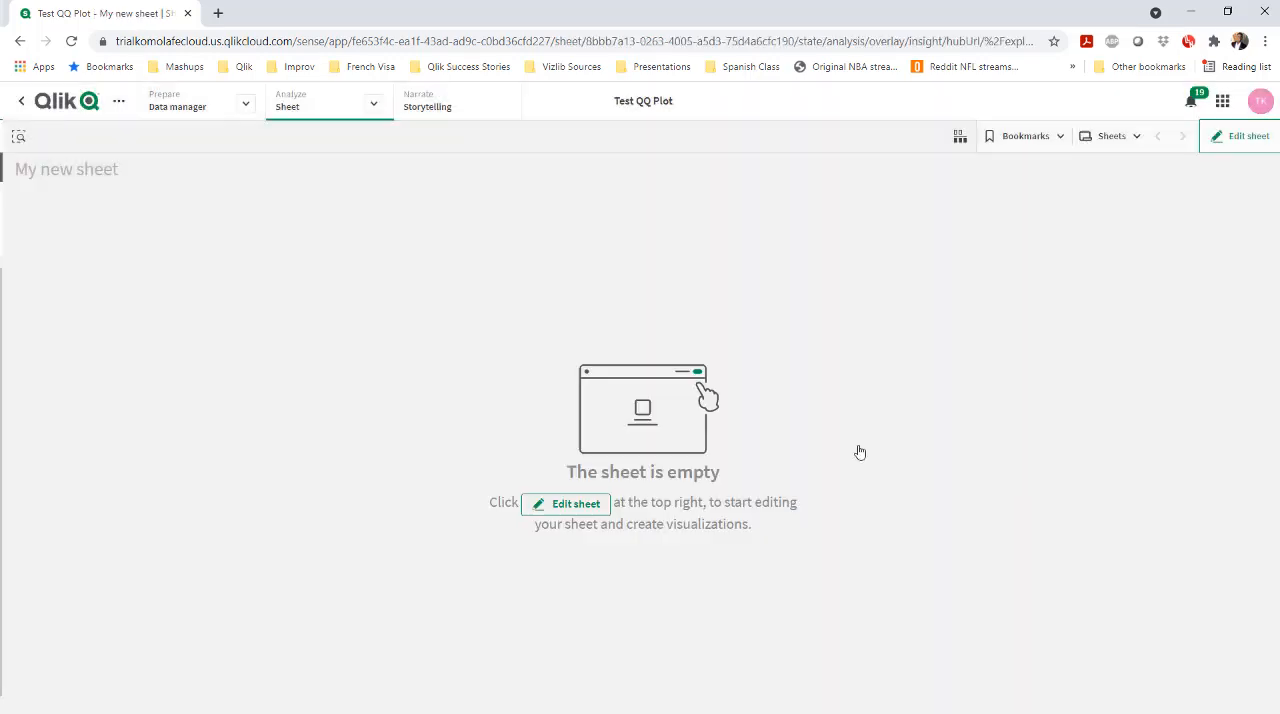
Open the app's load script in the Data load editor and bring up the Auto-generated section for editing
{"action": "left_click", "coordinate": [247, 106]}
{"action": "left_click", "coordinate": [275, 168]}
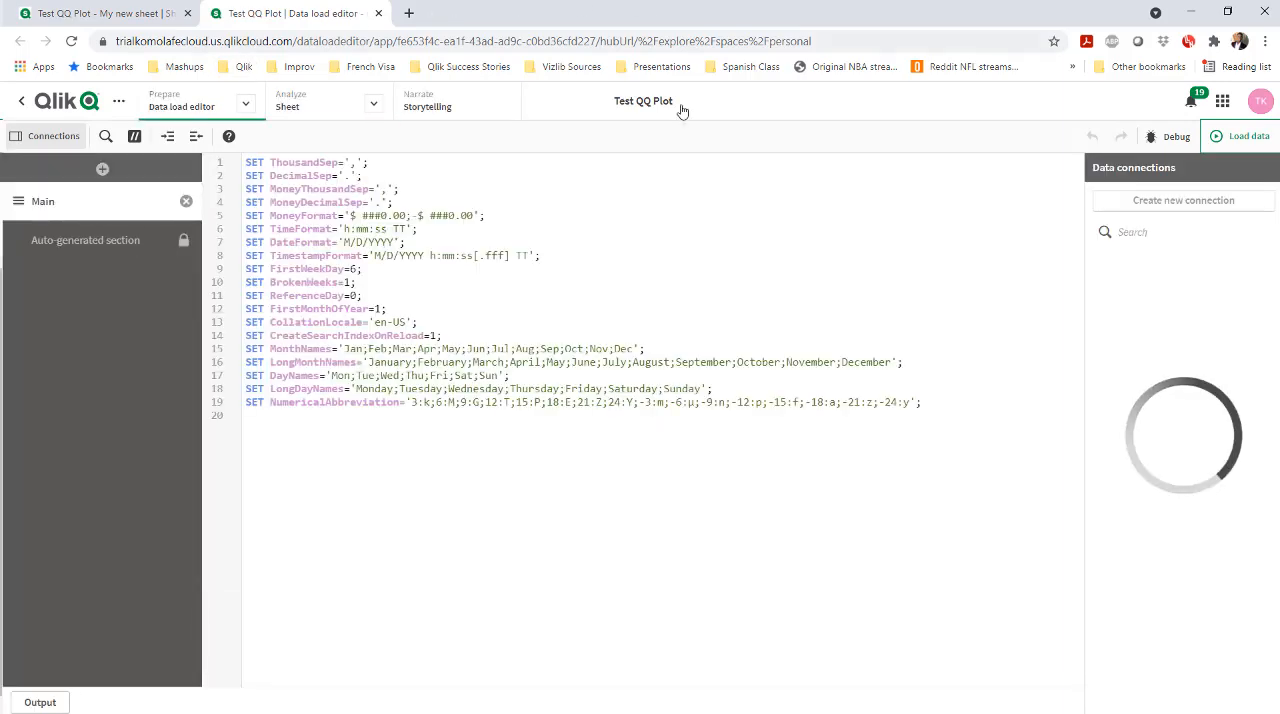
{"action": "left_click", "coordinate": [85, 240]}
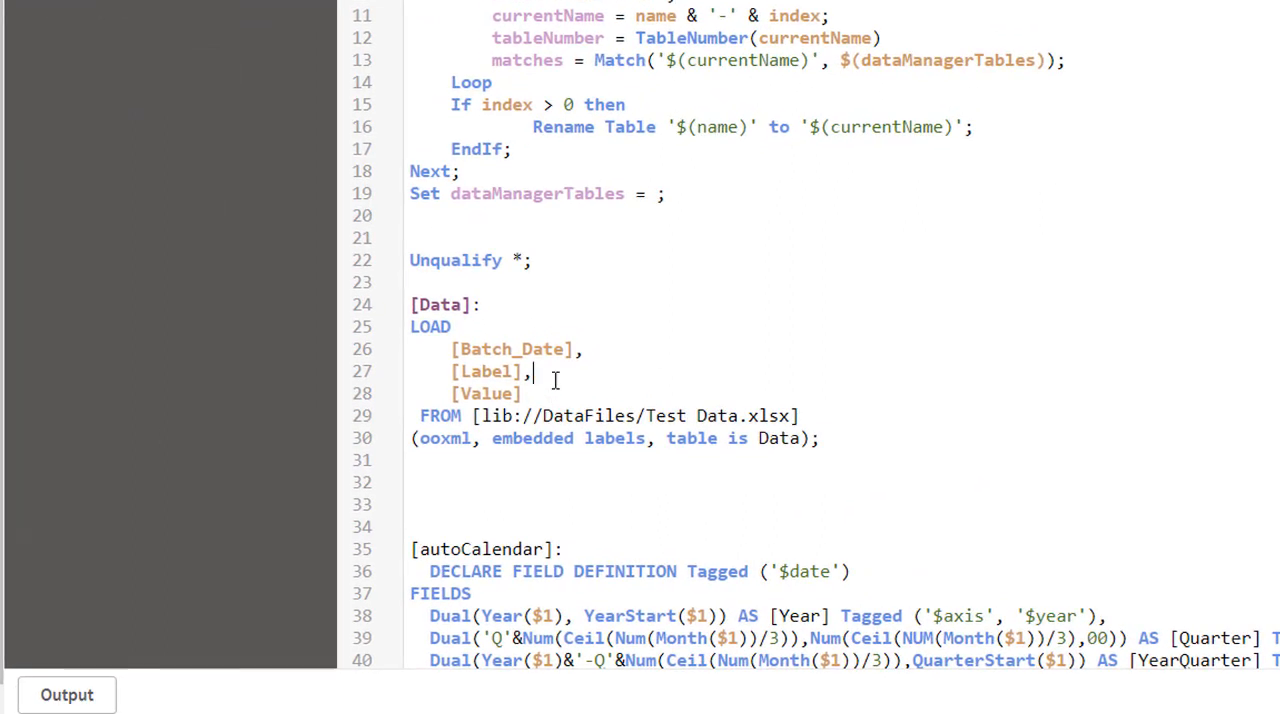
Add the field "1 as Grp," after [Label] in the Data load statement and rename that table Temp_Table
{"action": "key", "text": "Return"}
{"action": "type", "text": "1 as Grp,"}
{"action": "key", "text": "BackSpace"}
{"action": "left_click", "coordinate": [493, 395]}
{"action": "key", "text": "BackSpace"}
{"action": "key", "text": "BackSpace"}
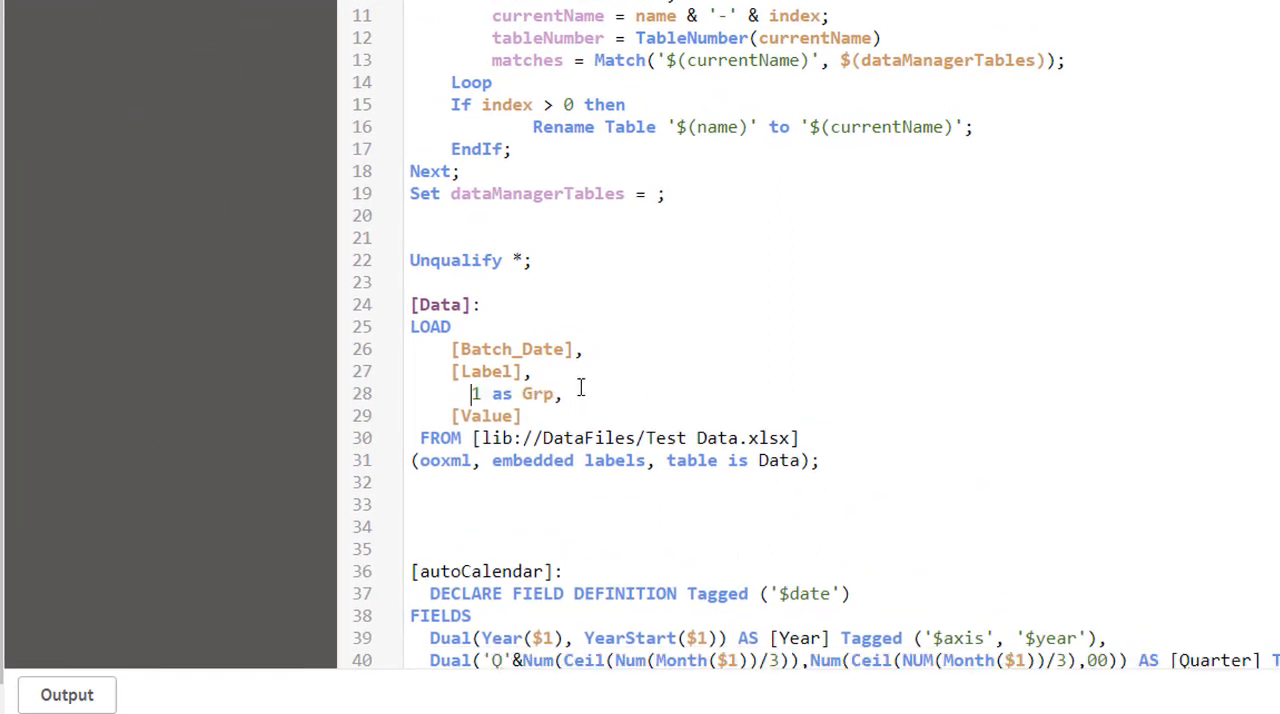
{"action": "key", "text": "BackSpace"}
{"action": "key", "text": "BackSpace"}
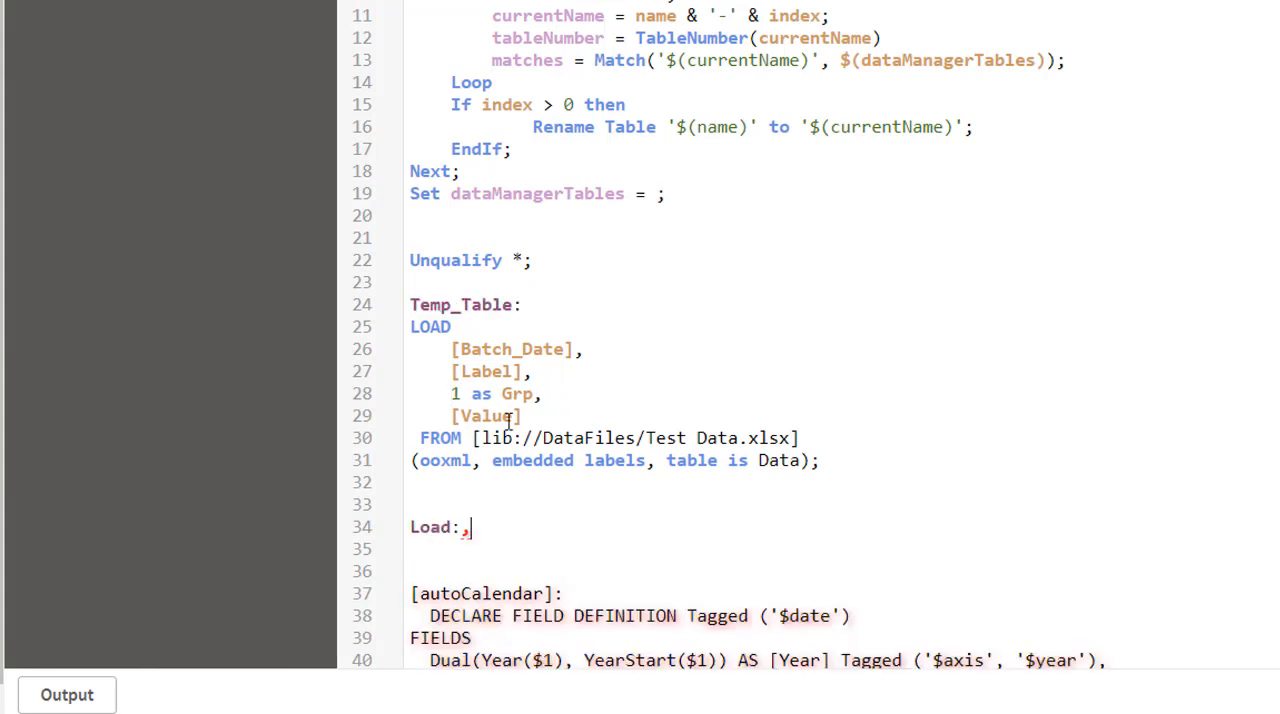
Add a Load* from Resident Temp_Table with autonumber(Value) as Rank, ORDER BY Value desc, and the comment "Creates a ranking from 1 - N rows"
{"action": "key", "text": "Return"}
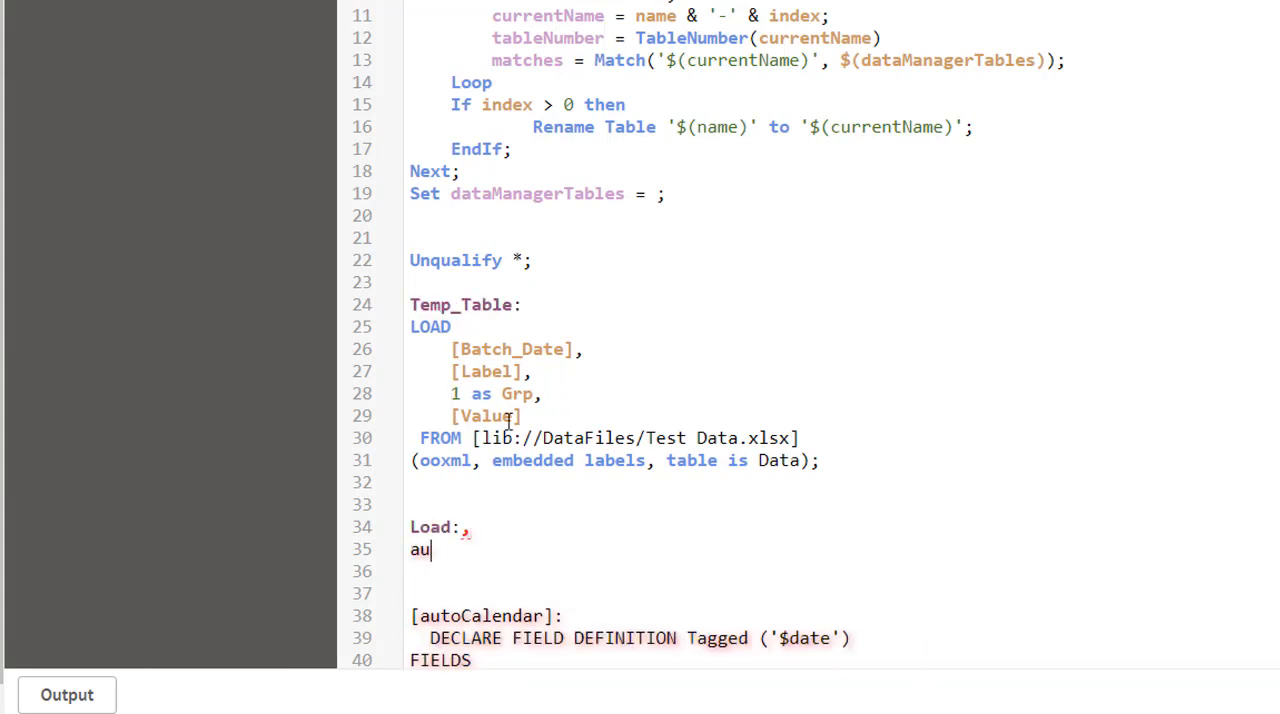
{"action": "type", "text": "aut"}
{"action": "key", "text": "BackSpace"}
{"action": "key", "text": "BackSpace"}
{"action": "key", "text": "BackSpace"}
{"action": "key", "text": "BackSpace"}
{"action": "key", "text": "BackSpace"}
{"action": "key", "text": "BackSpace"}
{"action": "type", "text": "*,"}
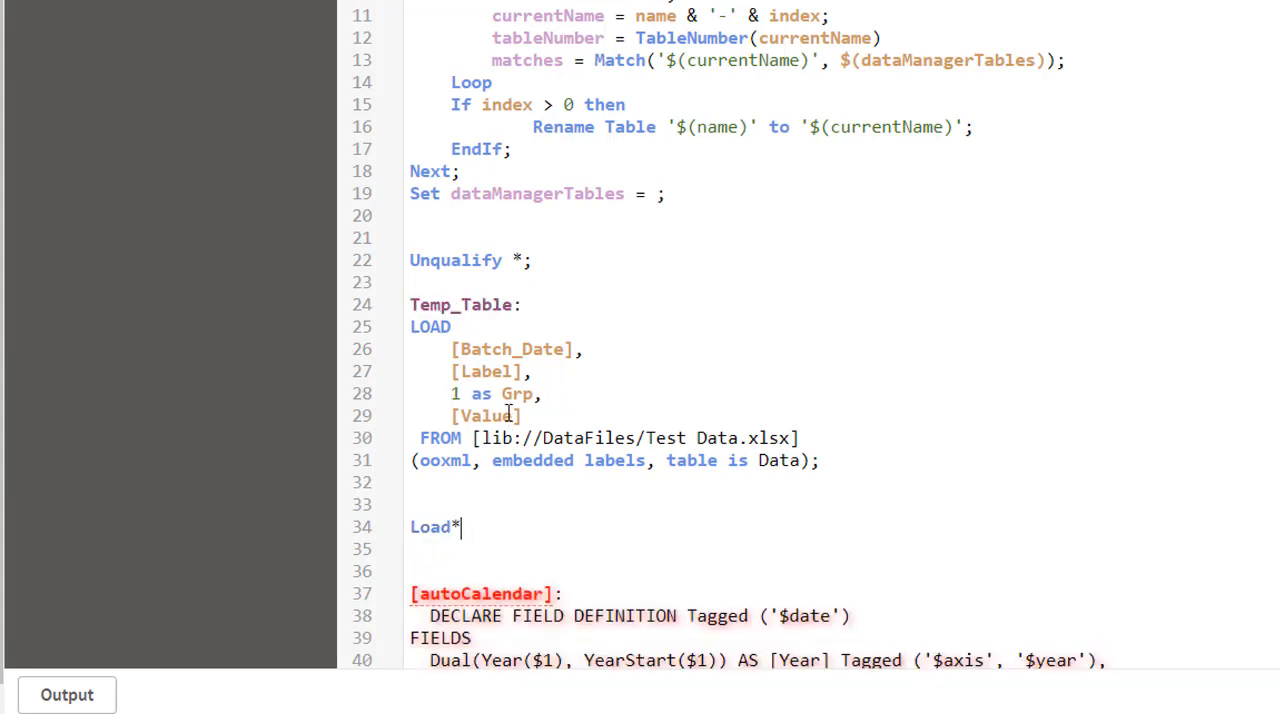
{"action": "key", "text": "Return"}
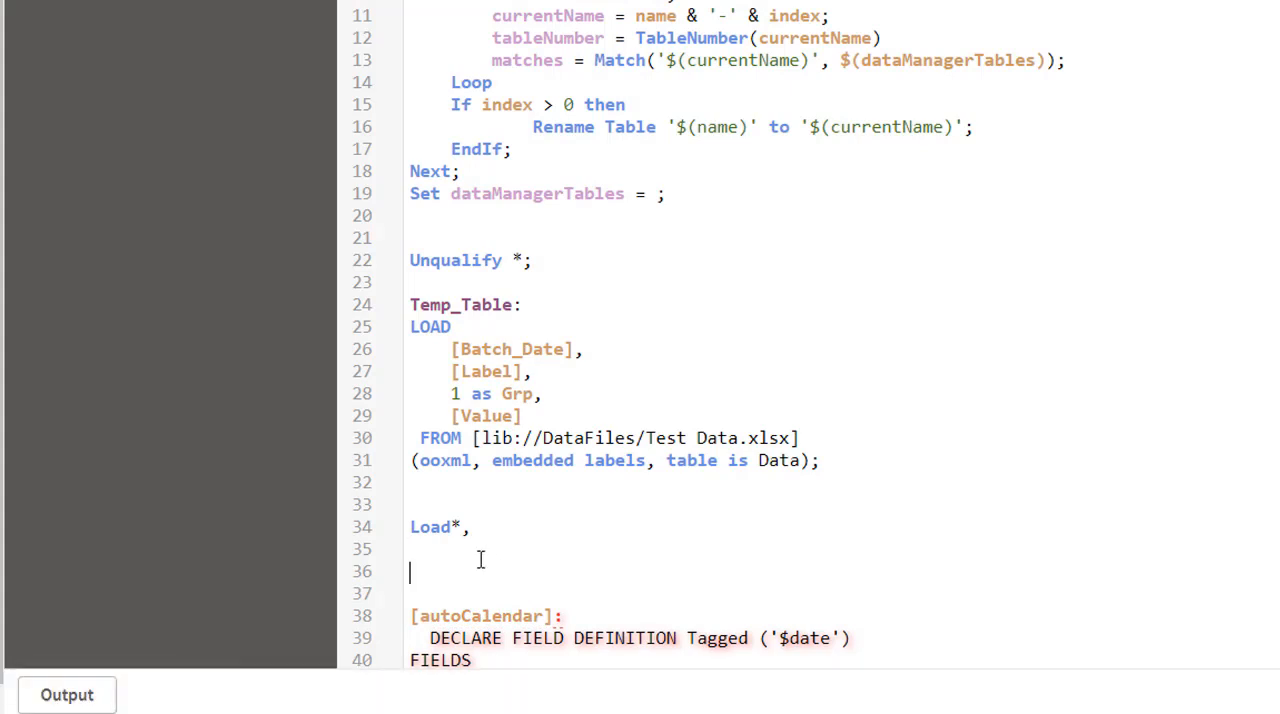
{"action": "type", "text": "autonumber(Value) as Rank Resident Temp_Table"}
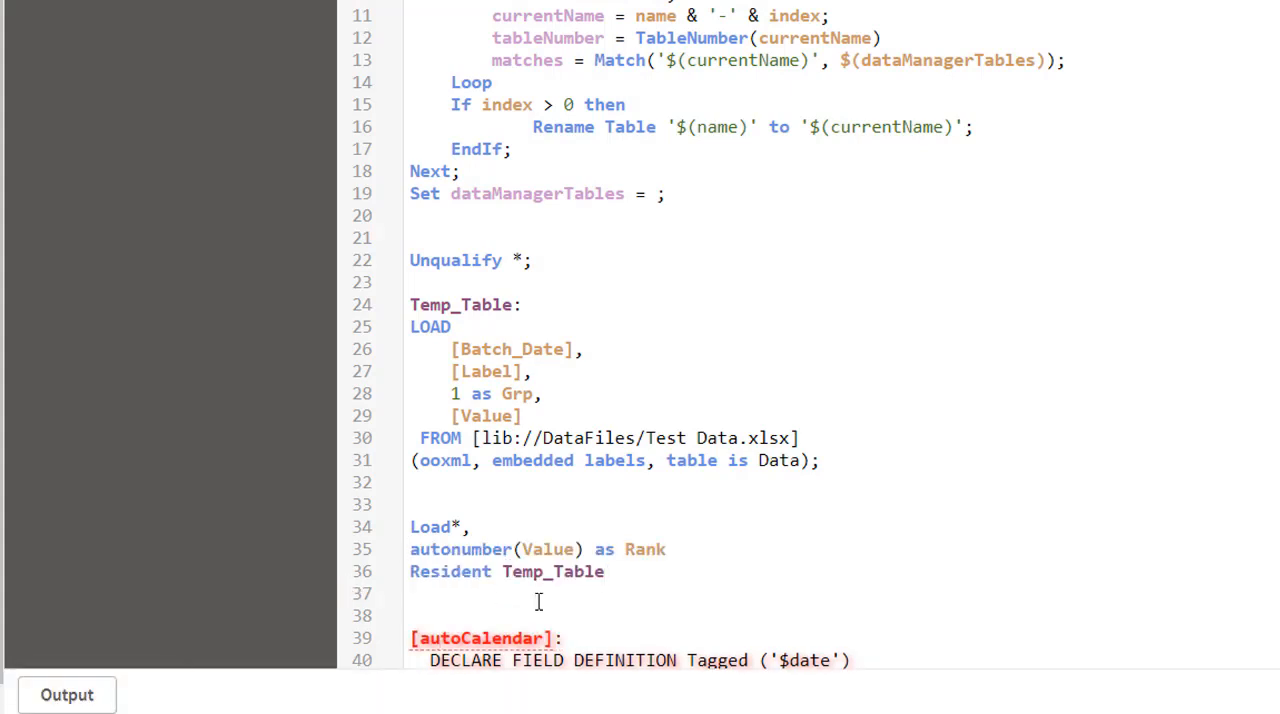
{"action": "type", "text": "ORDER BY Value desc;"}
{"action": "left_click", "coordinate": [698, 537]}
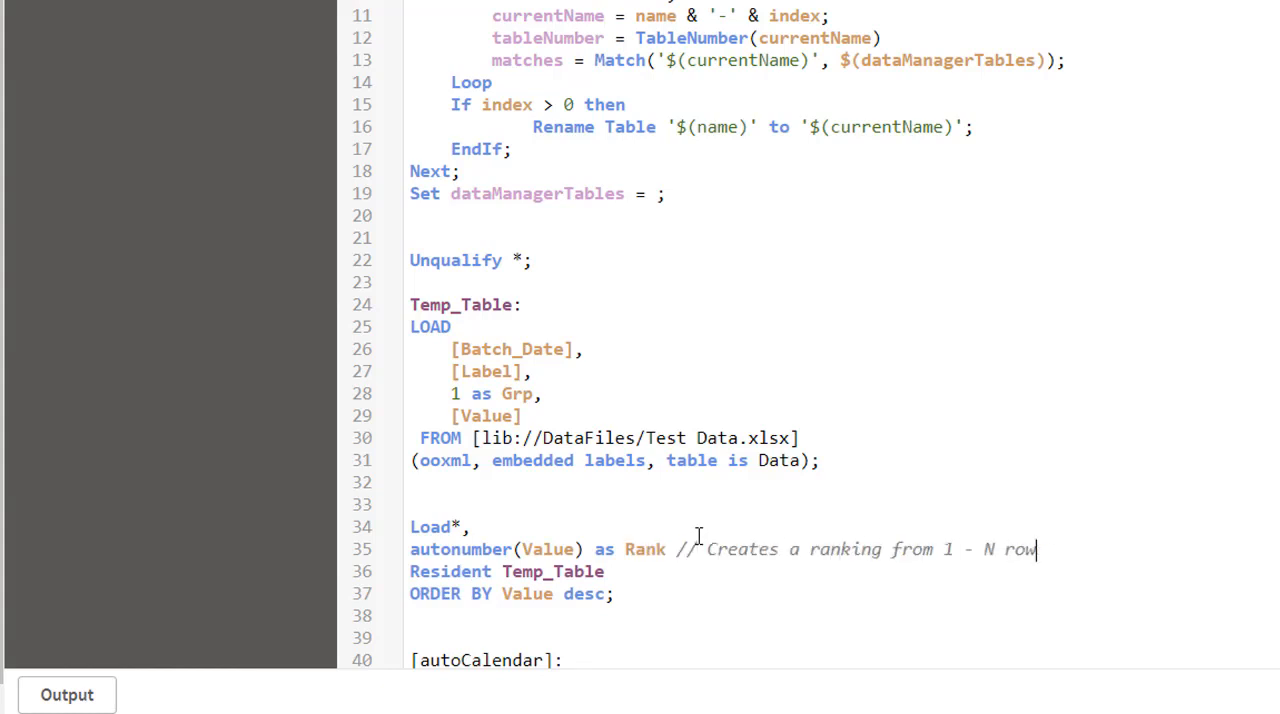
Above the Rank load, insert a preceding LOAD* named [Data] with NORMINV( 1-(Rank - 0.5) / NoOfRows('Temp_Table') , 0,1) as Yval
{"action": "left_click", "coordinate": [602, 505]}
{"action": "key", "text": "Return"}
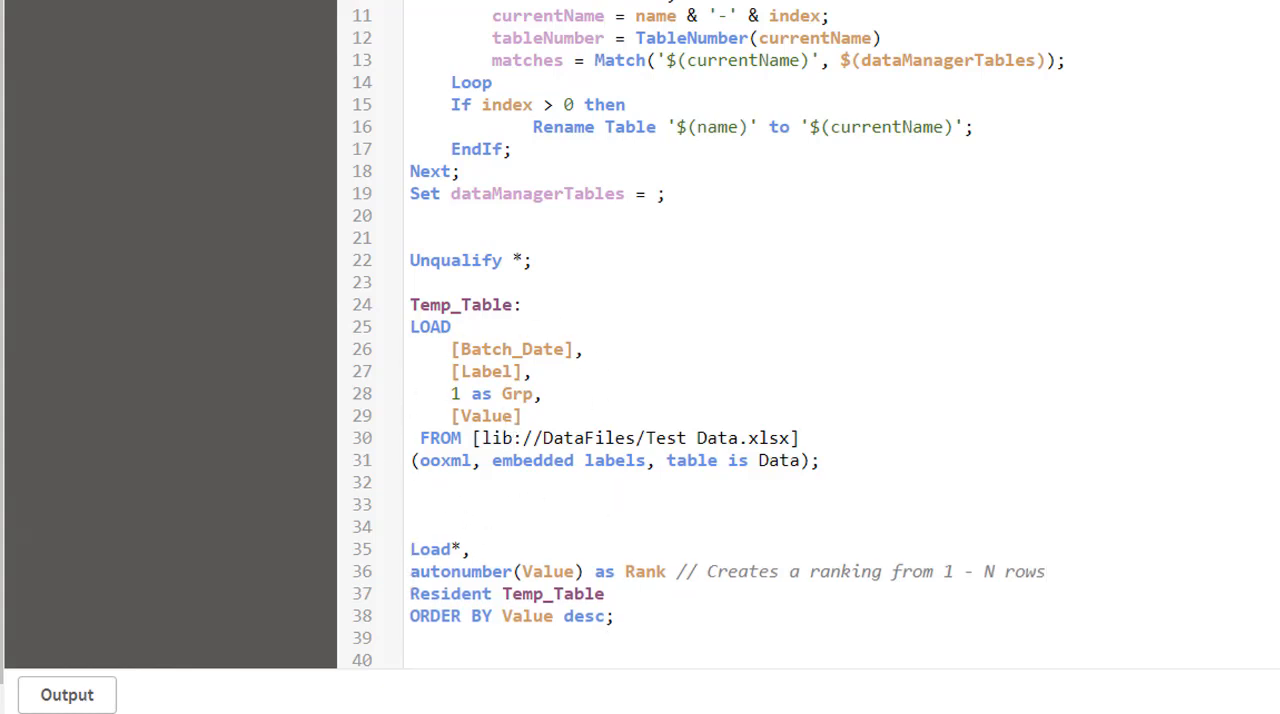
{"action": "left_click", "coordinate": [446, 528]}
{"action": "type", "text": "[Temp_Table2]: LOAD*, NORMINV( 1-(Rank  - 0.5) / NoOfRows('Temp_Table') , 0,1) as Yval;"}
{"action": "double_click", "coordinate": [491, 526]}
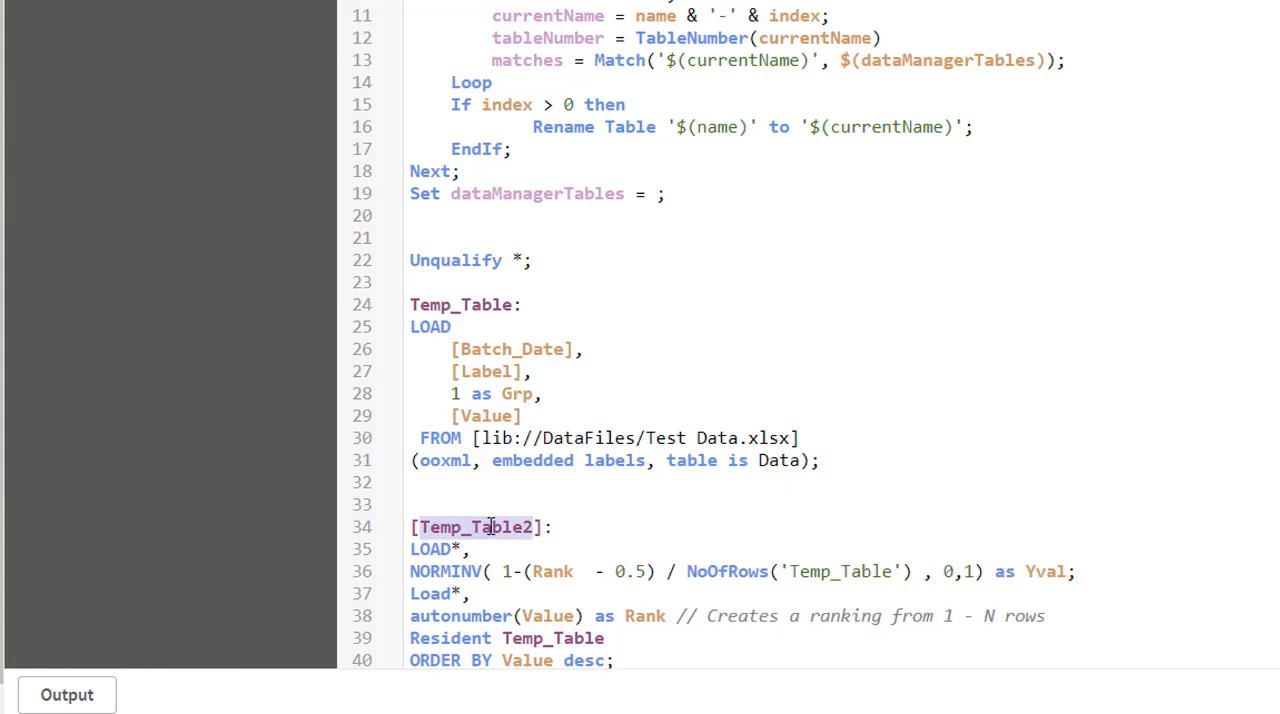
{"action": "type", "text": "Data"}
{"action": "scroll", "coordinate": [572, 546], "scroll_direction": "down", "scroll_amount": 2}
{"action": "left_click_drag", "start_coordinate": [416, 439], "coordinate": [1100, 434]}
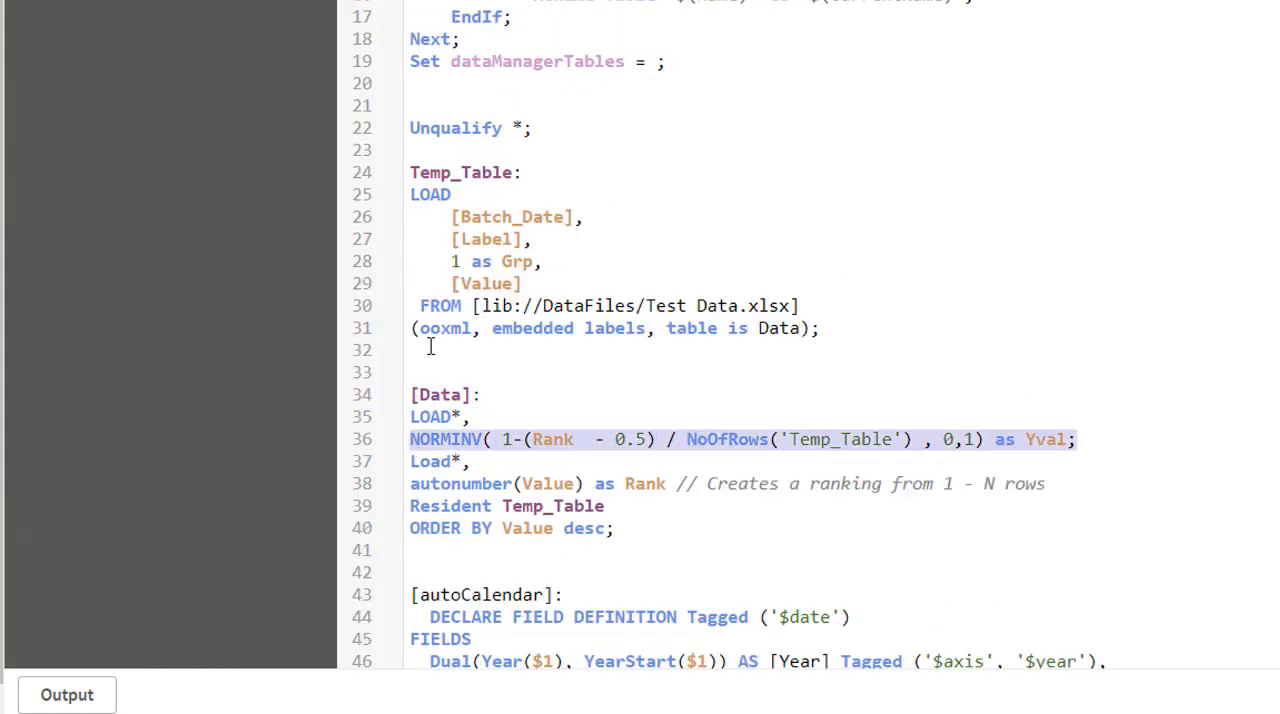
{"action": "left_click", "coordinate": [944, 439]}
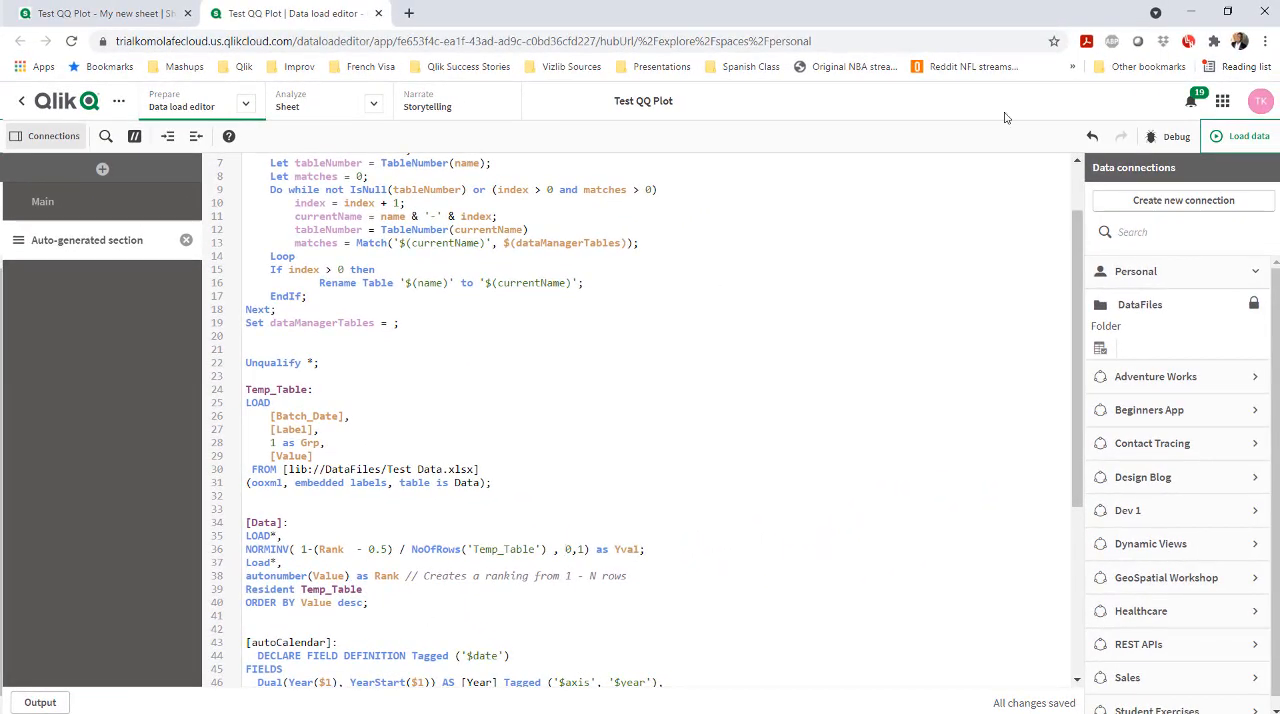
Run the edited load script and dismiss the data load progress report
{"action": "left_click", "coordinate": [1236, 136]}
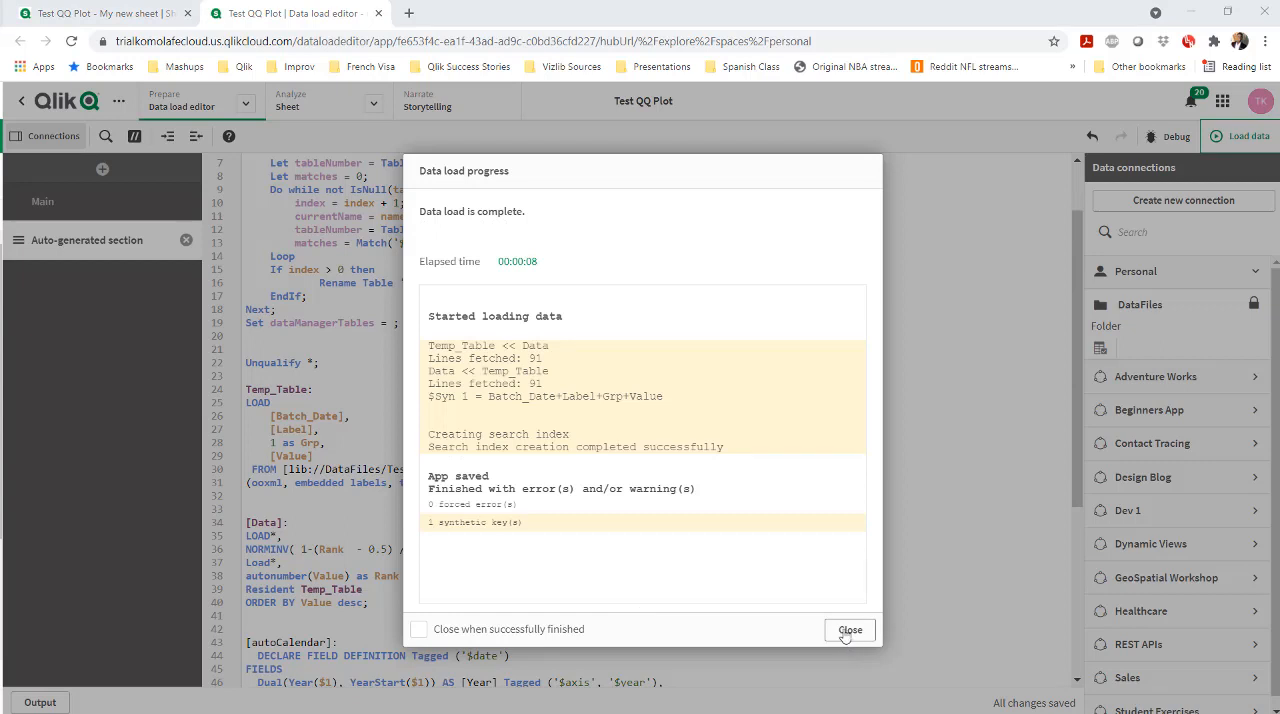
{"action": "left_click", "coordinate": [849, 630]}
Add "Drop Table Temp_Table;" after the [Data] load statement and reload the data
{"action": "key", "text": "Return"}
{"action": "type", "text": "Dro"}
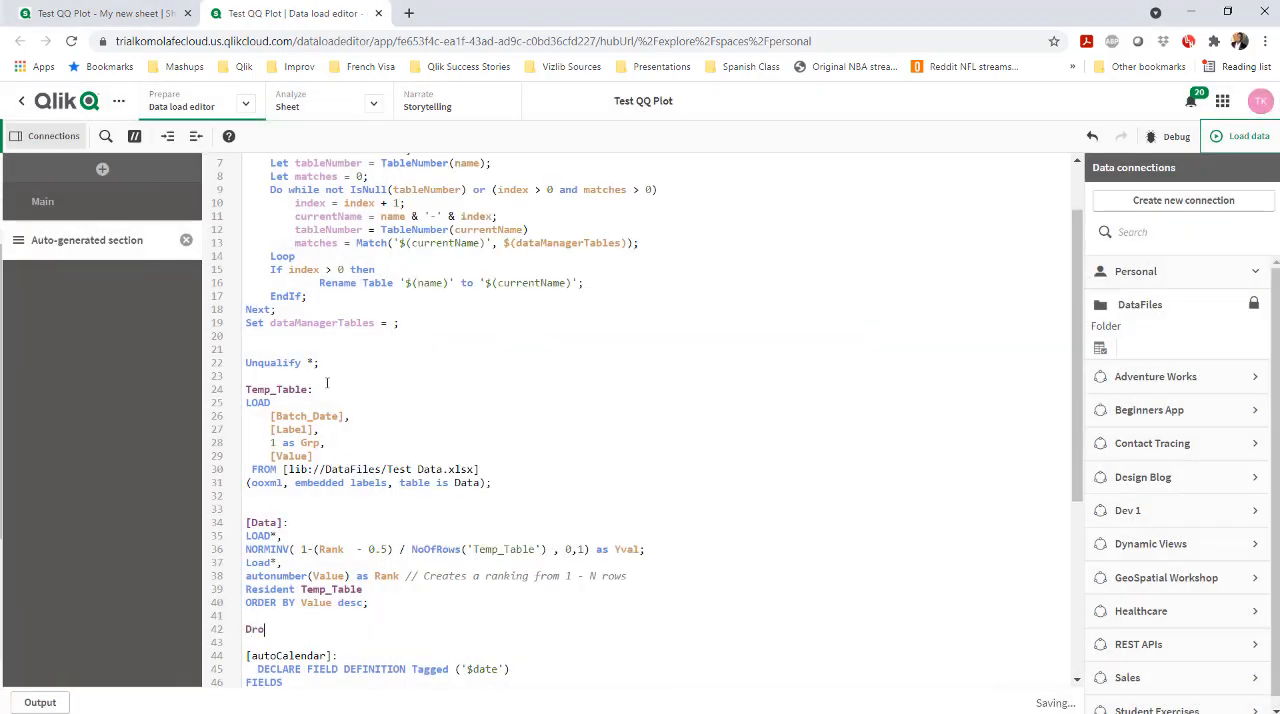
{"action": "type", "text": "p Table"}
{"action": "double_click", "coordinate": [289, 391]}
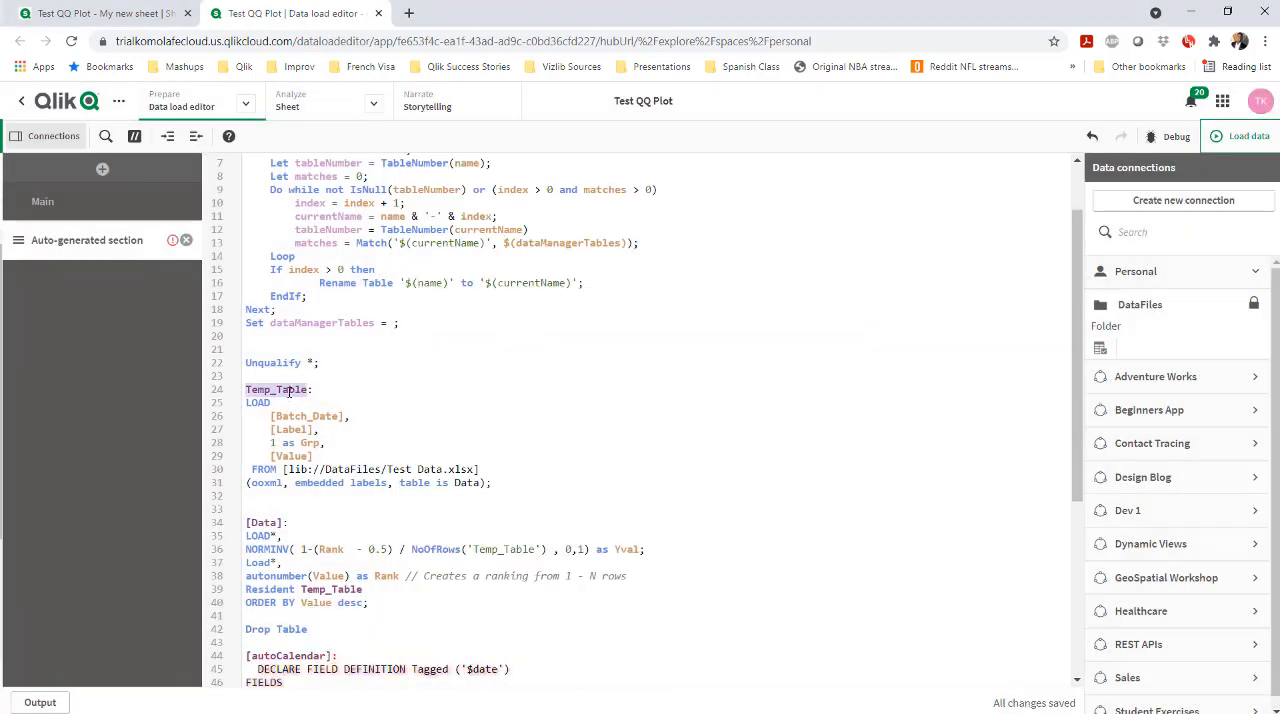
{"action": "key", "text": "ctrl+c"}
{"action": "left_click", "coordinate": [375, 626]}
{"action": "key", "text": "ctrl+v"}
{"action": "type", "text": ";"}
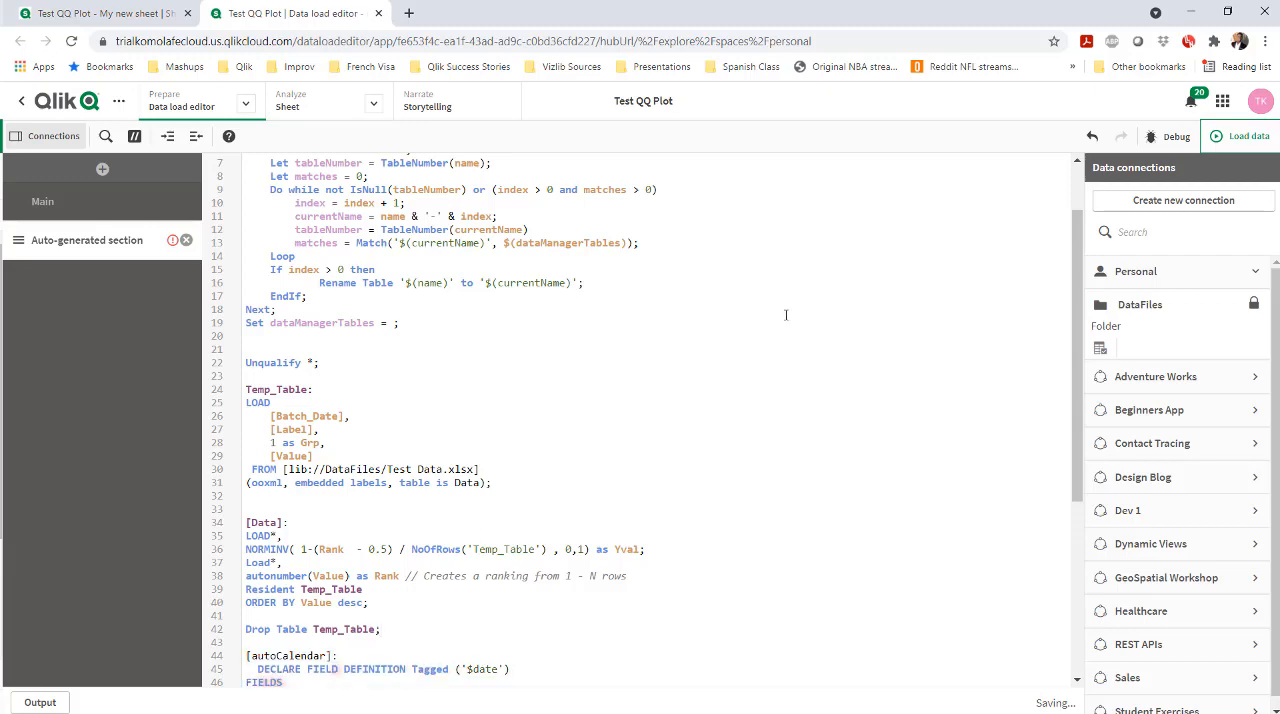
{"action": "left_click", "coordinate": [1228, 141]}
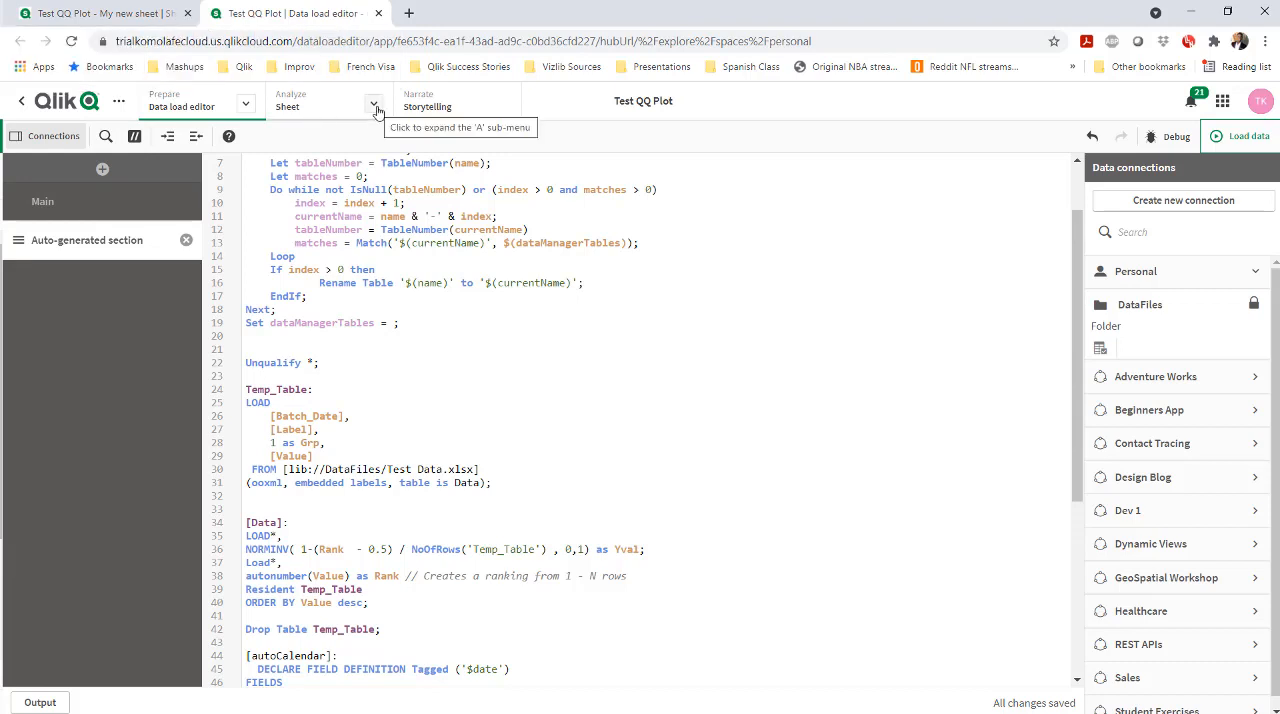
Return to the empty sheet "My new sheet" and put it into edit mode
{"action": "left_click", "coordinate": [92, 18]}
{"action": "mouse_move", "coordinate": [349, 101]}
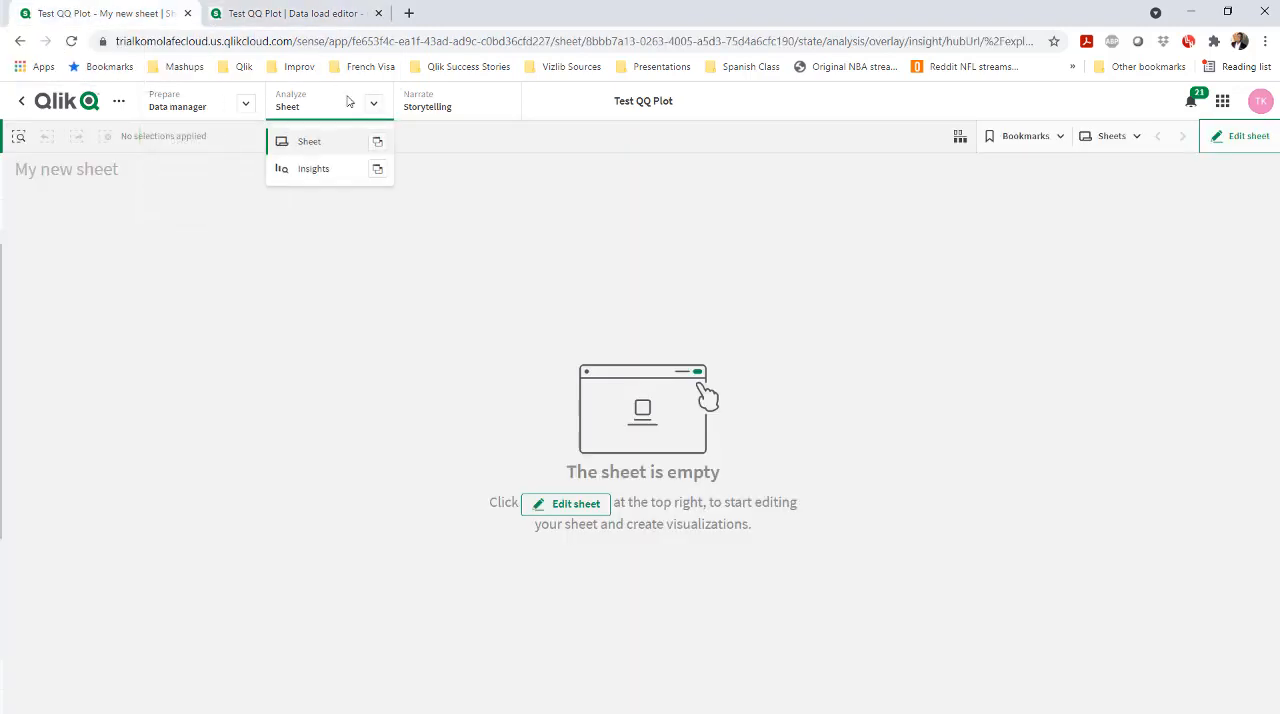
{"action": "left_click", "coordinate": [344, 138]}
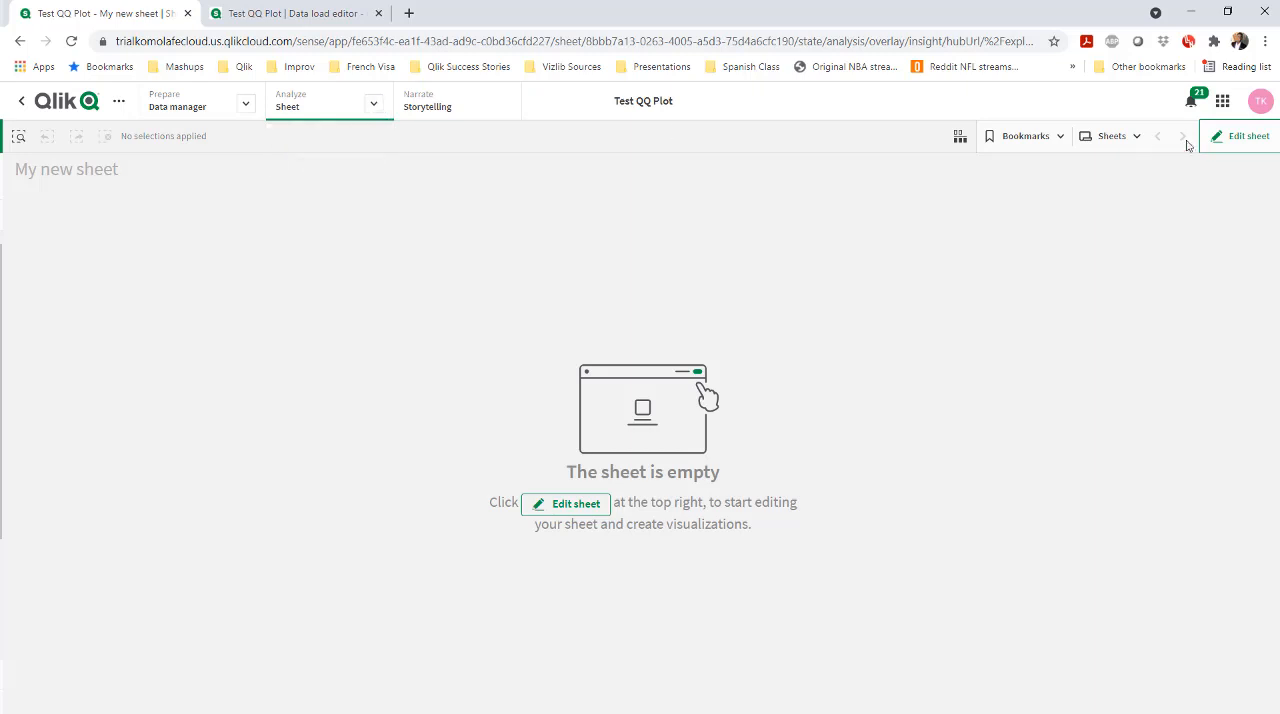
{"action": "left_click", "coordinate": [1240, 136]}
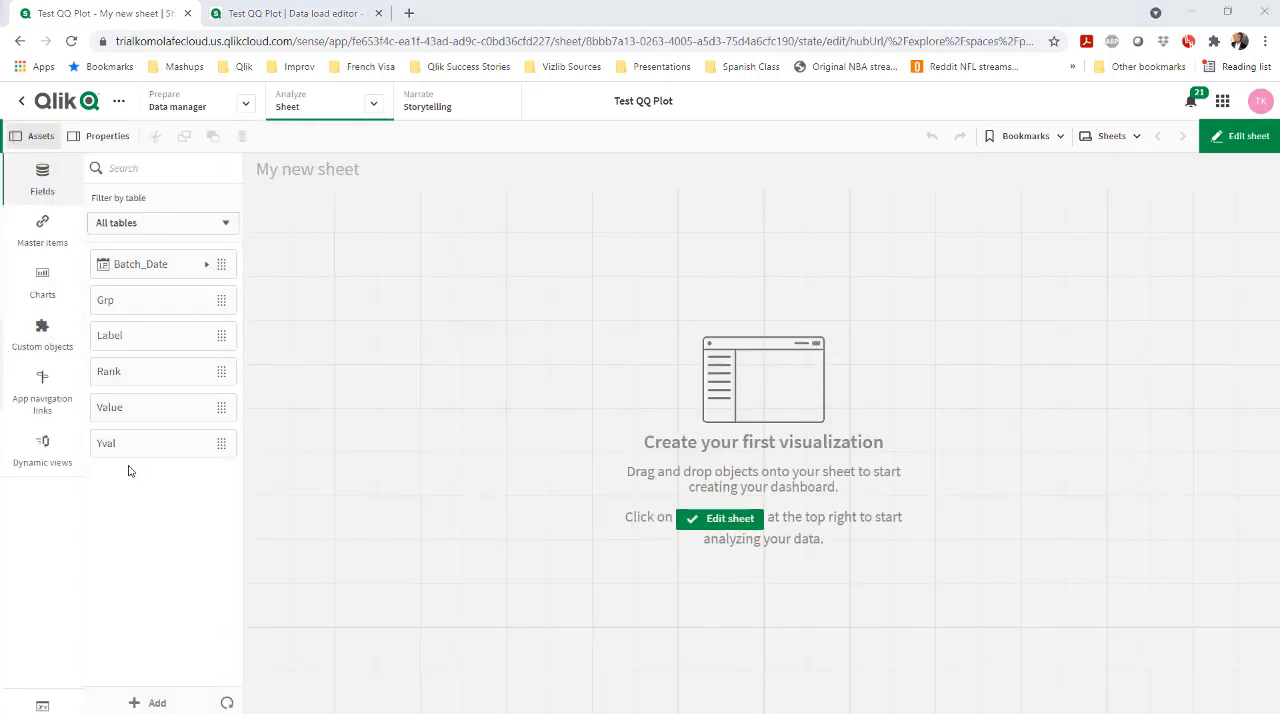
Place a table chart on the sheet and add the Value and Yval fields as its columns
{"action": "left_click", "coordinate": [44, 285]}
{"action": "scroll", "coordinate": [156, 637], "scroll_direction": "down", "scroll_amount": 3}
{"action": "left_click_drag", "start_coordinate": [150, 584], "coordinate": [293, 284]}
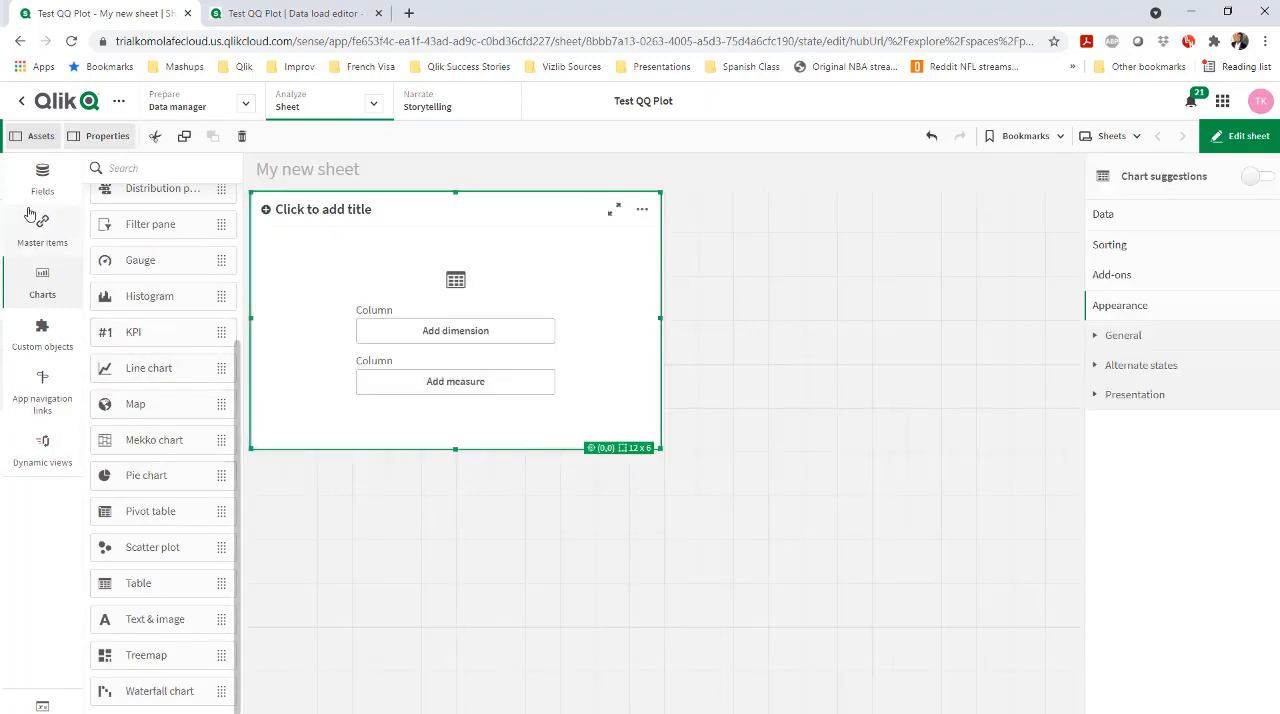
{"action": "left_click", "coordinate": [42, 180]}
{"action": "left_click_drag", "start_coordinate": [130, 348], "coordinate": [379, 300]}
{"action": "left_click", "coordinate": [379, 300]}
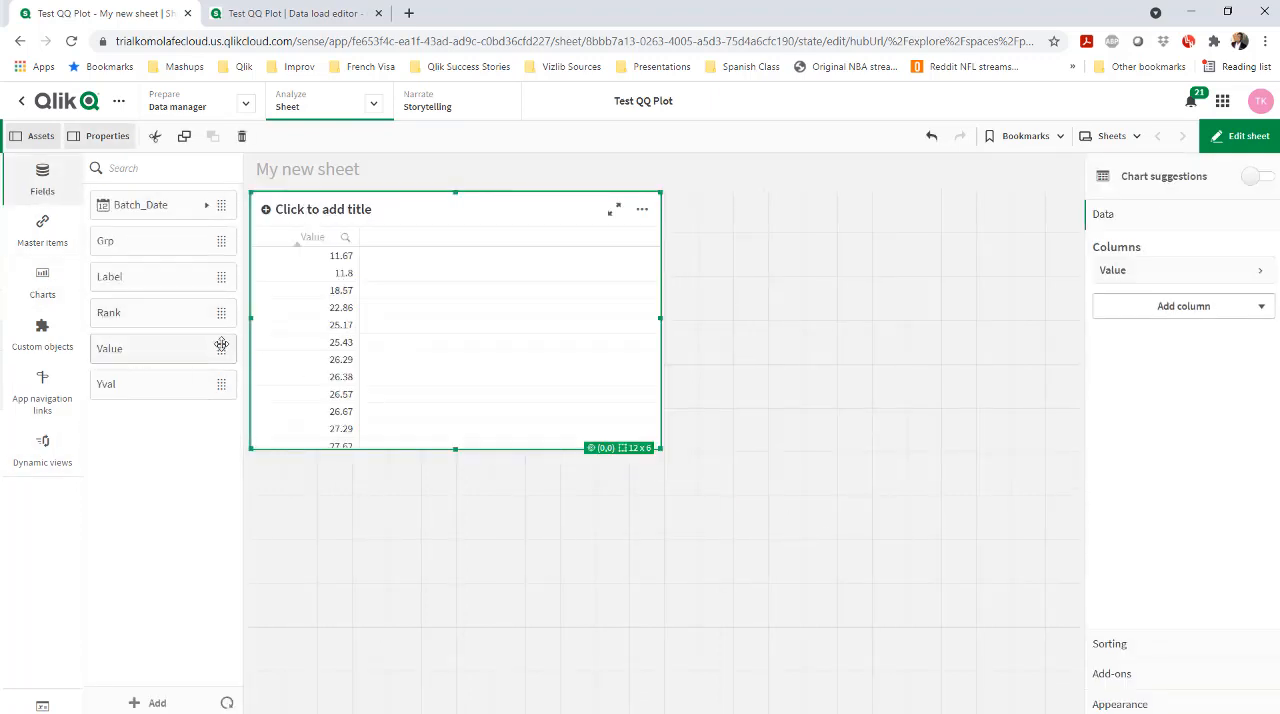
{"action": "left_click_drag", "start_coordinate": [170, 384], "coordinate": [379, 285]}
{"action": "left_click", "coordinate": [379, 272]}
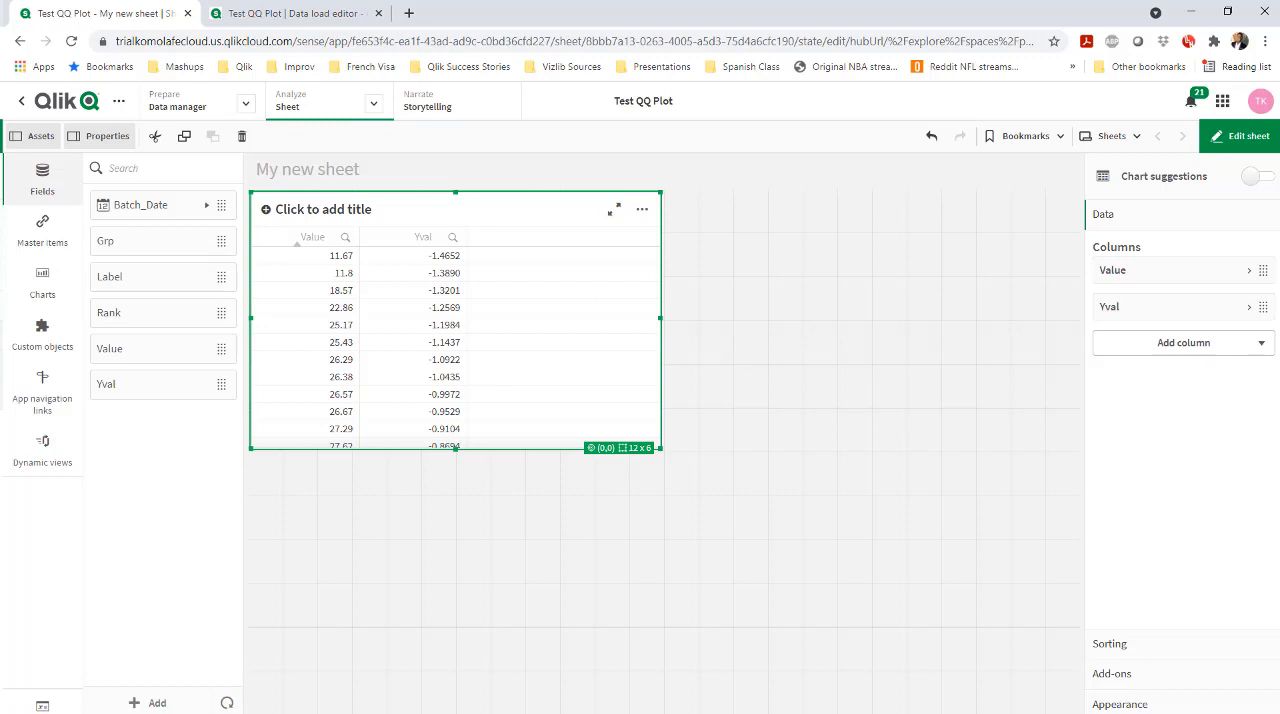
Add a Text & image object beside the table containing "Y = M*X + B", and reduce its height
{"action": "left_click", "coordinate": [45, 285]}
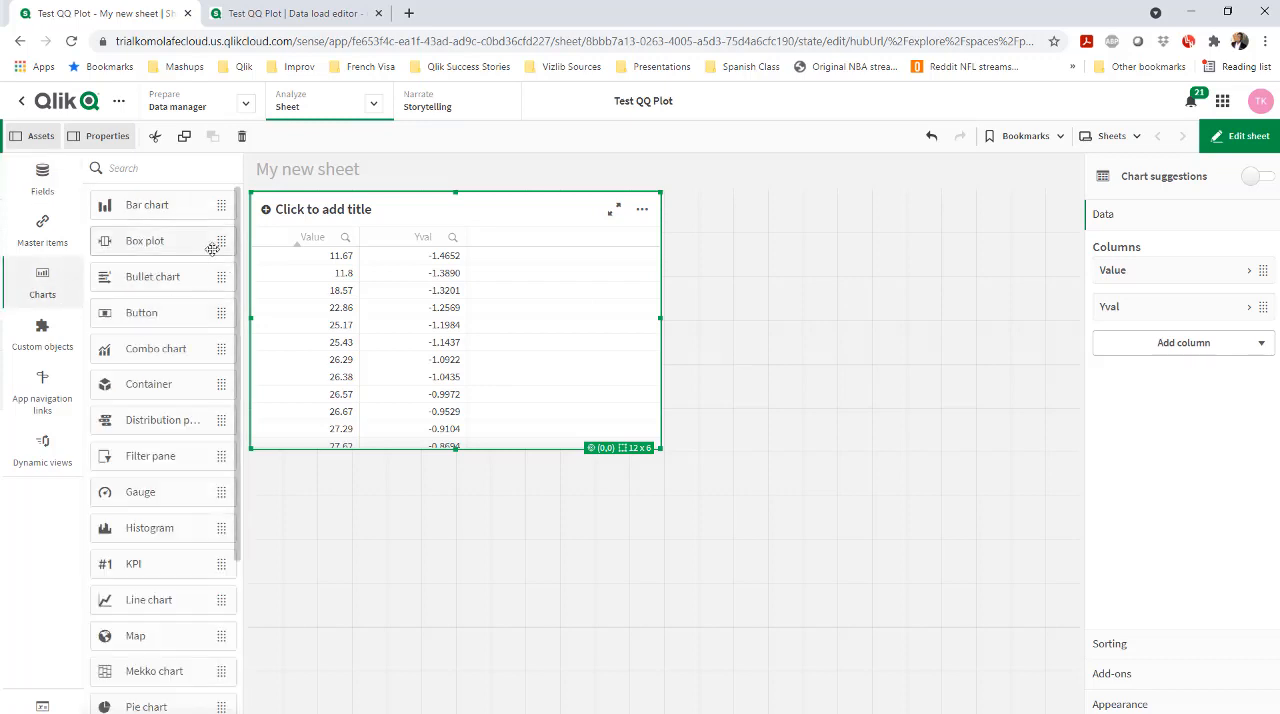
{"action": "left_click", "coordinate": [873, 290]}
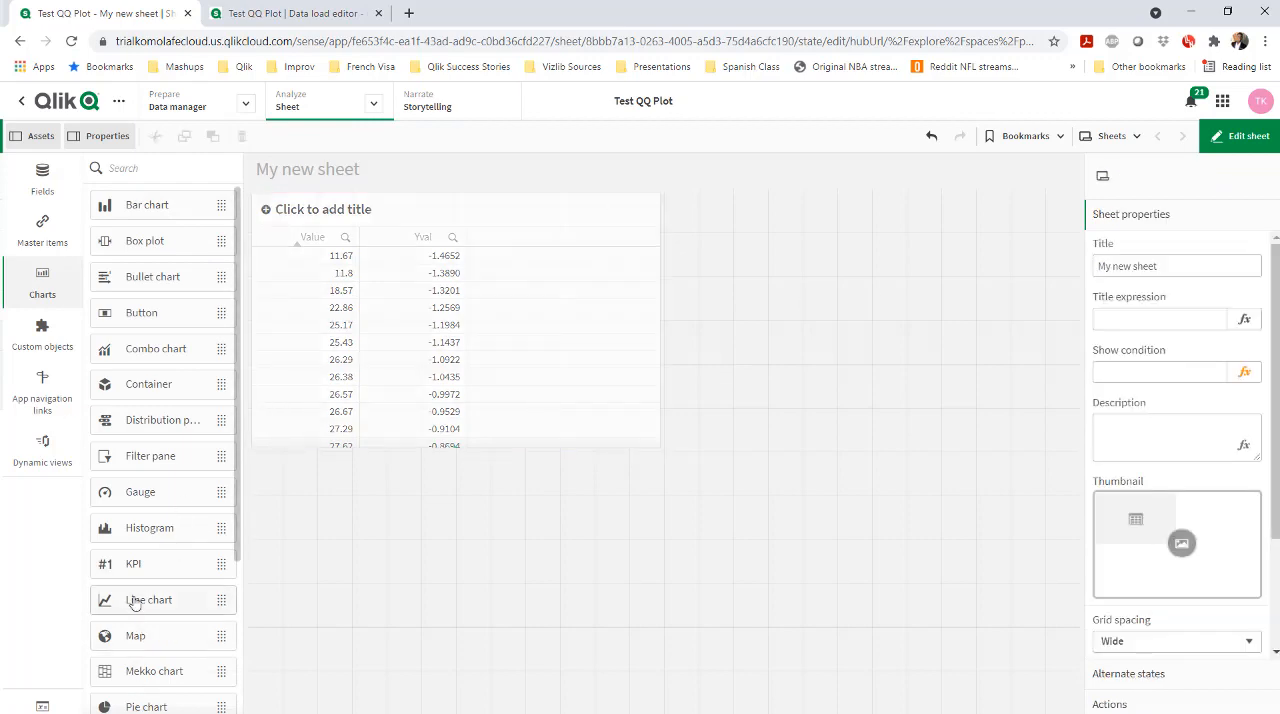
{"action": "scroll", "coordinate": [130, 480], "scroll_direction": "down", "scroll_amount": 3}
{"action": "left_click_drag", "start_coordinate": [163, 671], "coordinate": [761, 267]}
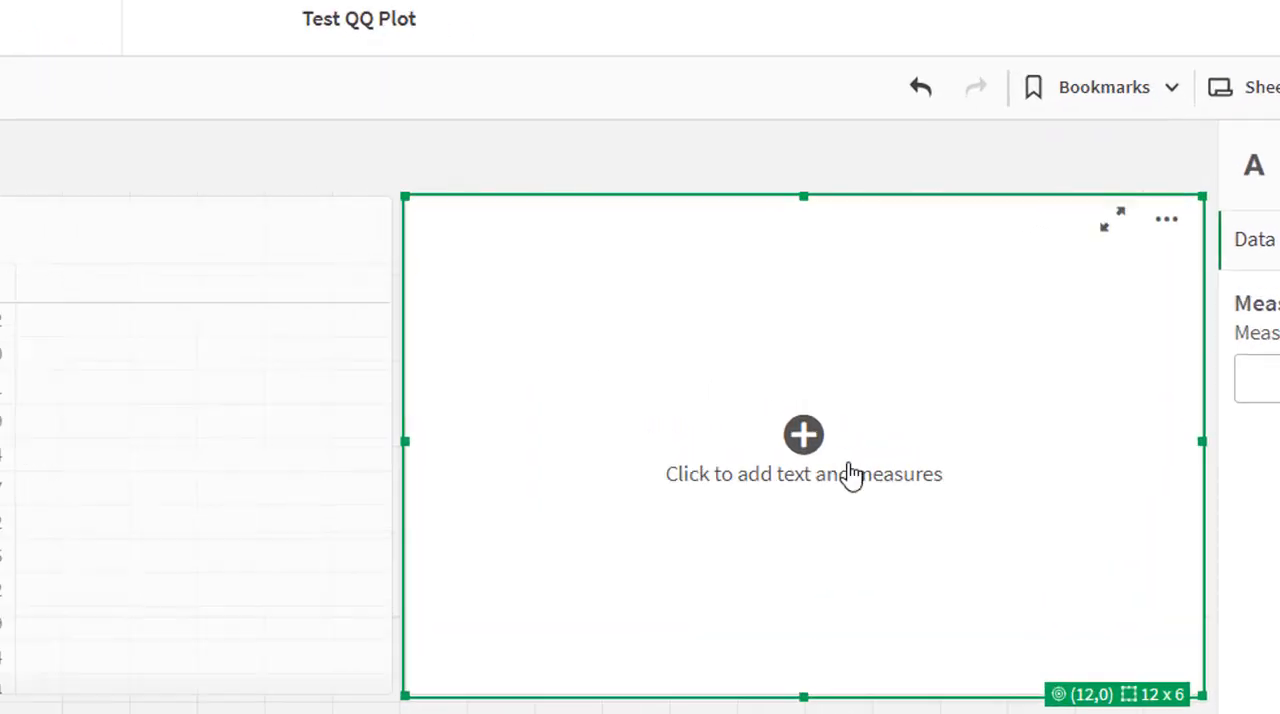
{"action": "left_click", "coordinate": [851, 474]}
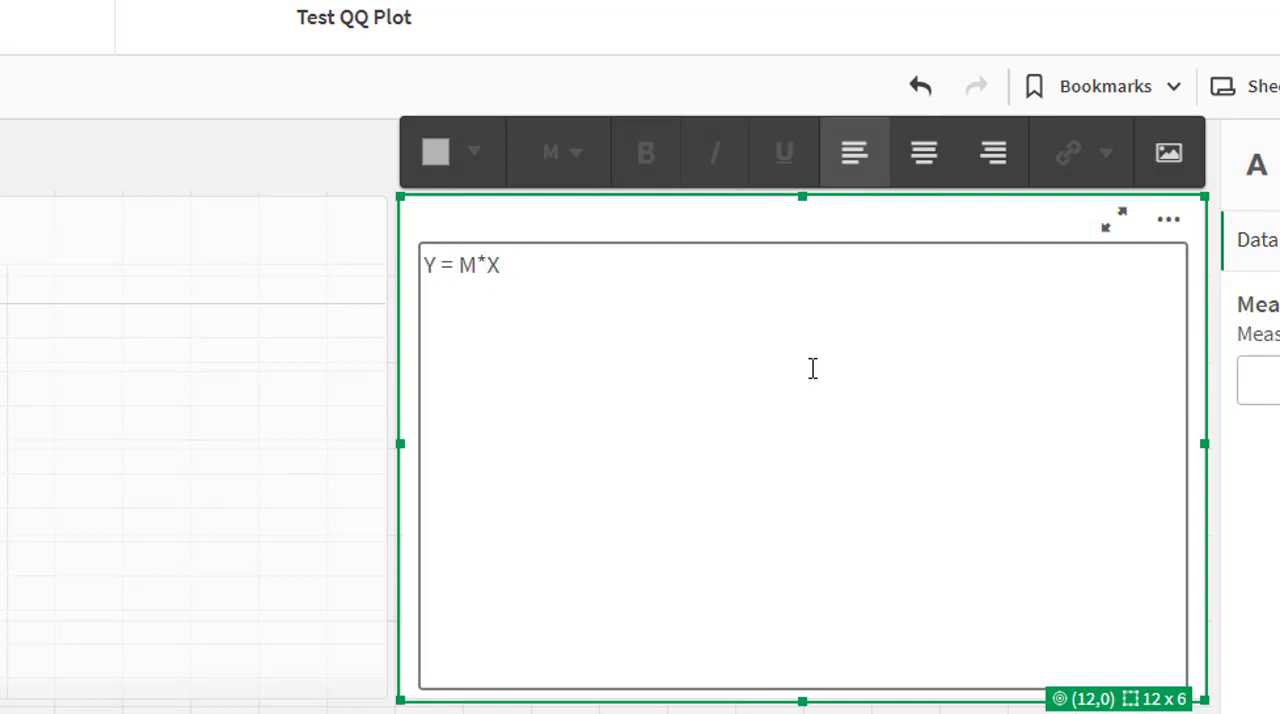
{"action": "left_click", "coordinate": [817, 707]}
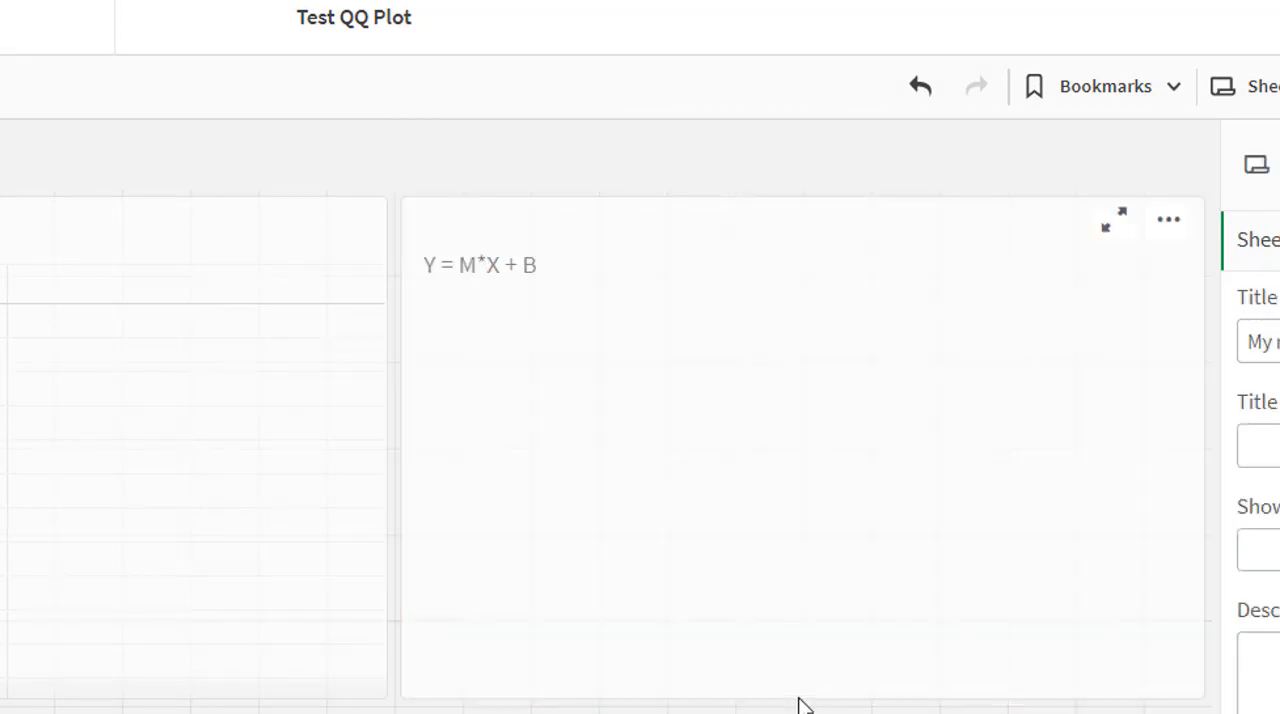
{"action": "left_click_drag", "start_coordinate": [803, 701], "coordinate": [731, 349]}
Create a variable named vSlope, draft the definition LinEst_m(total aggr(if(Avg(Yval),Avg(Yval)),Value),Value), and review its arguments
{"action": "left_click", "coordinate": [672, 475]}
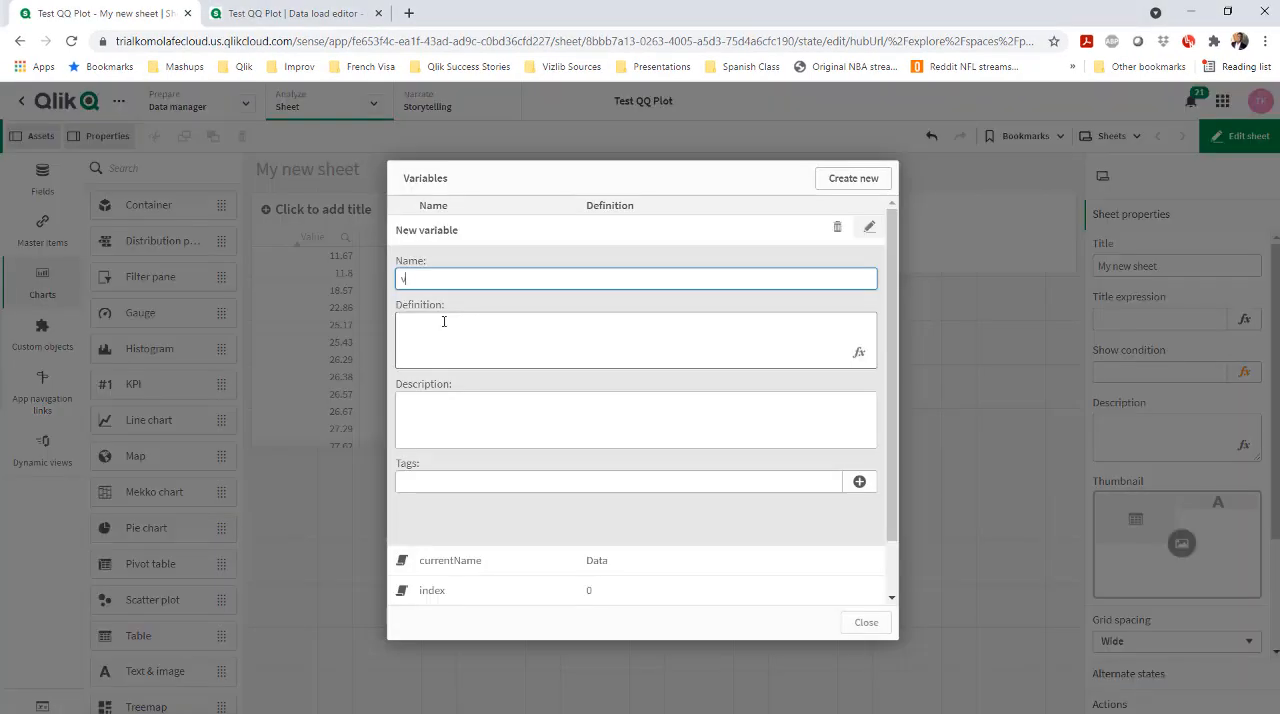
{"action": "type", "text": "Slope"}
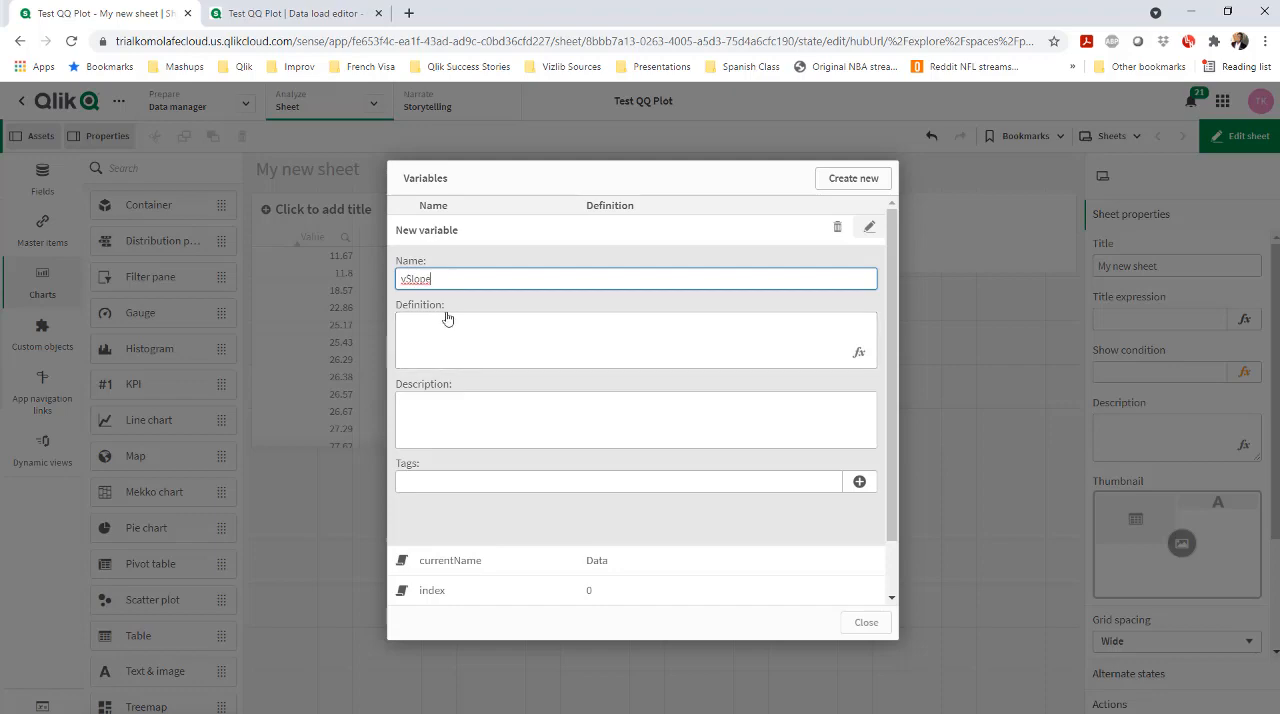
{"action": "left_click", "coordinate": [446, 318]}
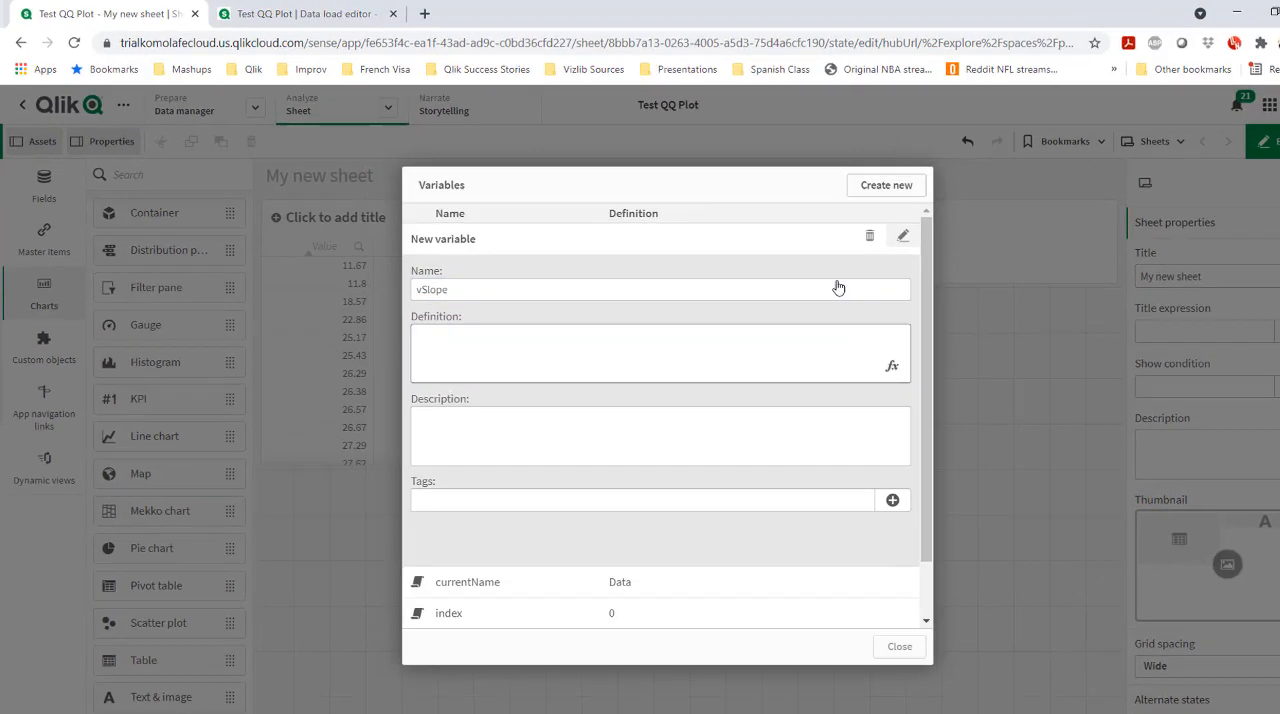
{"action": "left_click", "coordinate": [892, 366]}
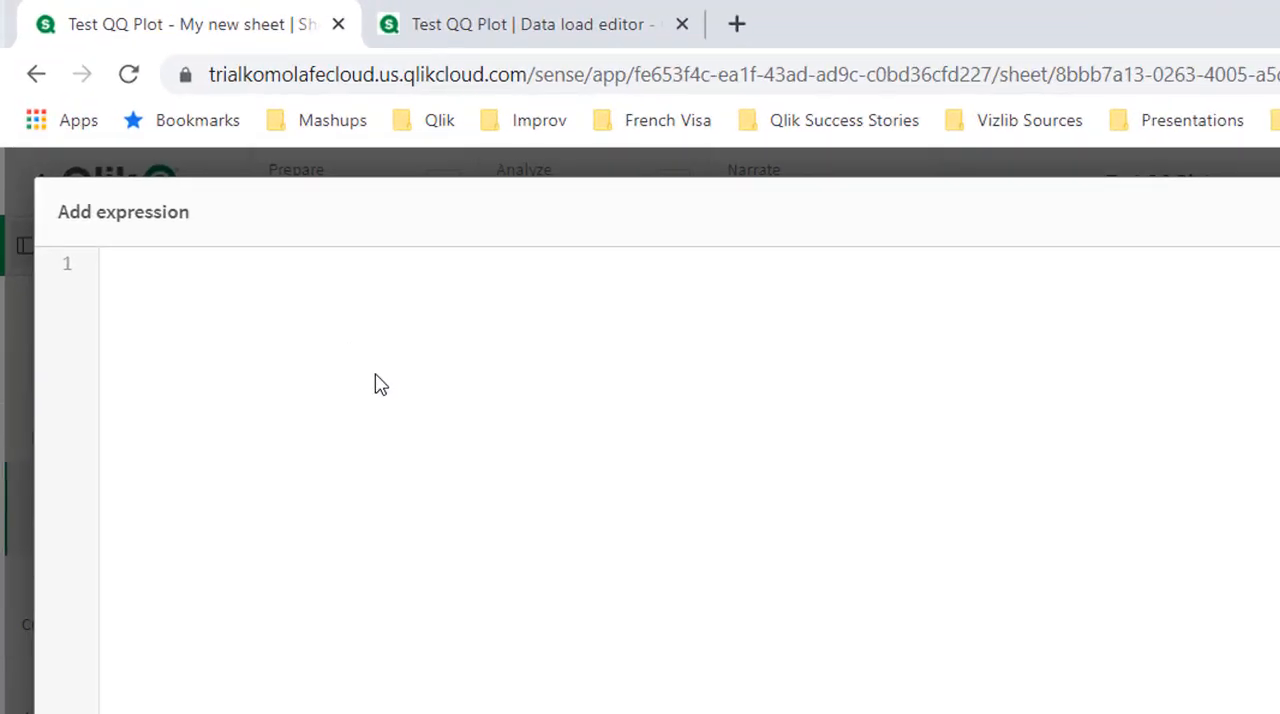
{"action": "key", "text": "ctrl+v"}
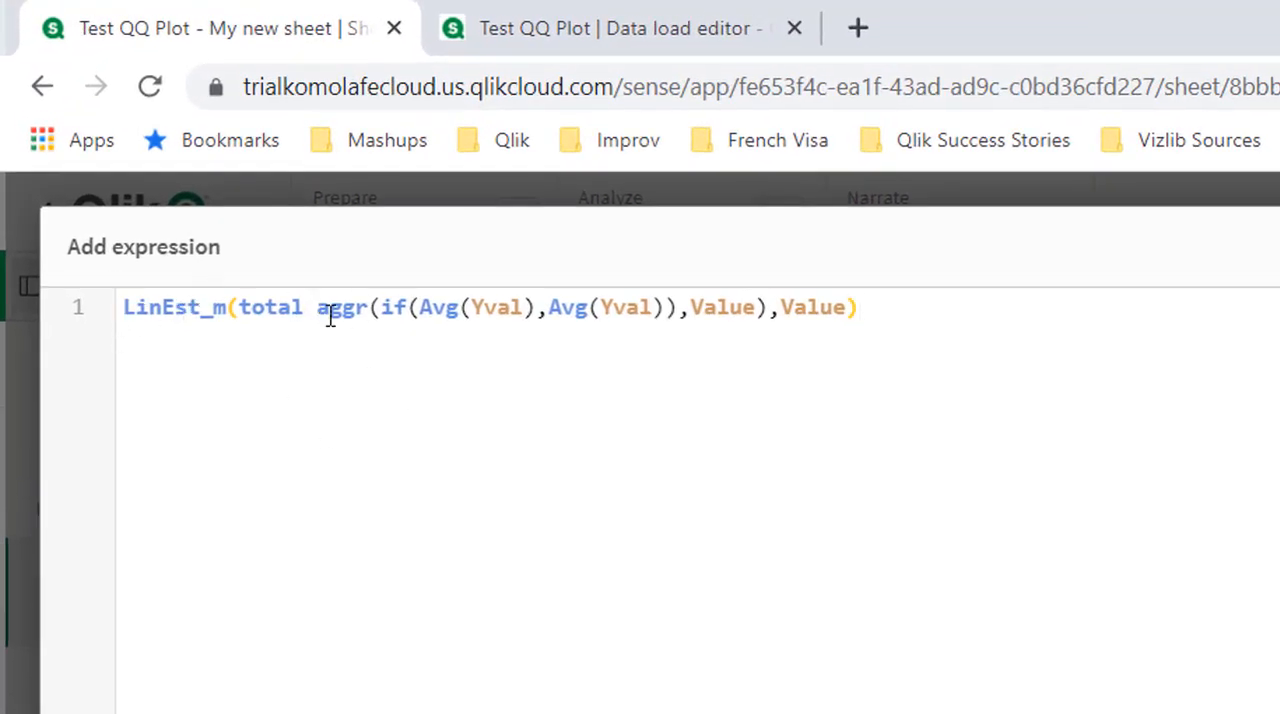
{"action": "left_click_drag", "start_coordinate": [240, 307], "coordinate": [368, 308]}
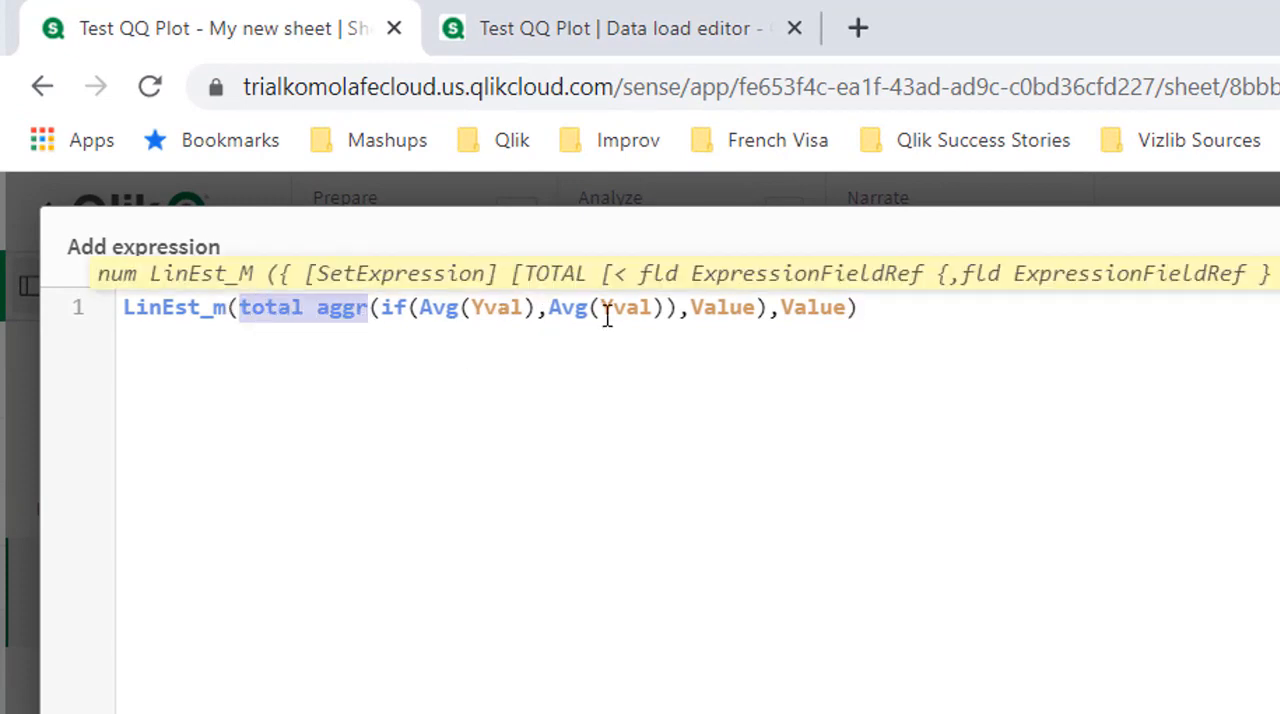
{"action": "double_click", "coordinate": [497, 309]}
{"action": "triple_click", "coordinate": [741, 311]}
{"action": "key", "text": "ctrl+c"}
{"action": "left_click", "coordinate": [739, 312]}
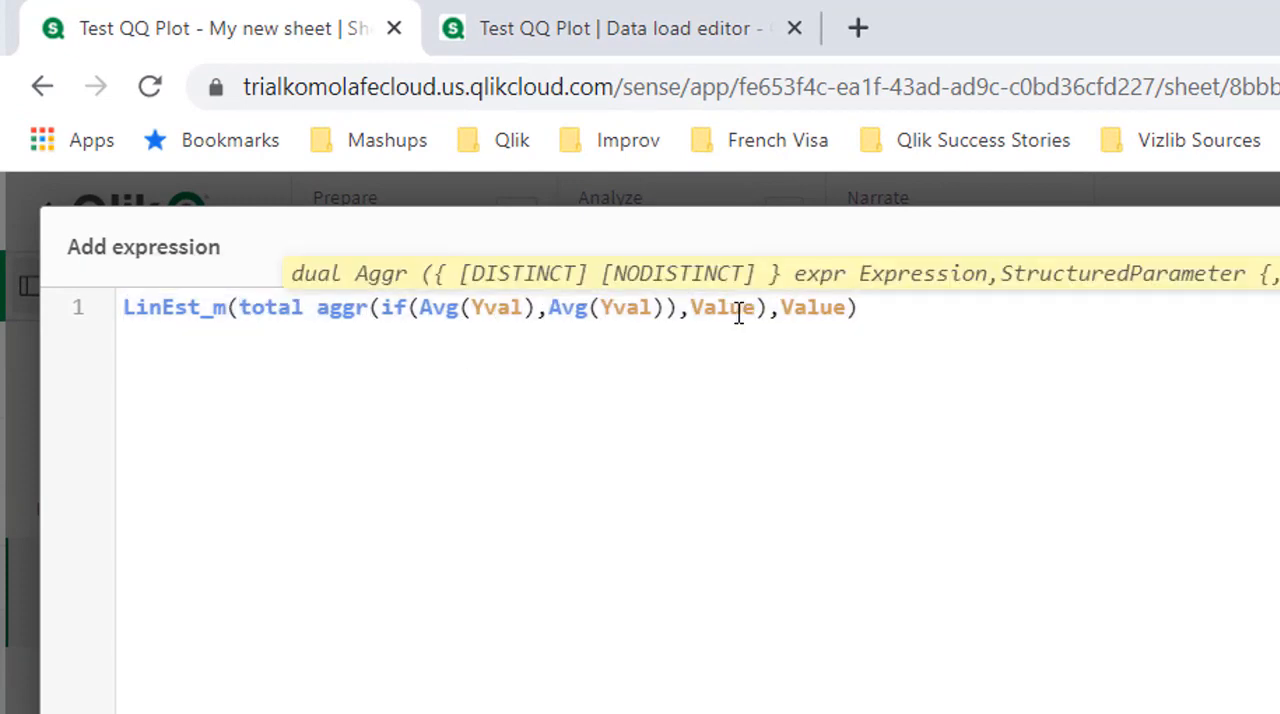
{"action": "double_click", "coordinate": [815, 307]}
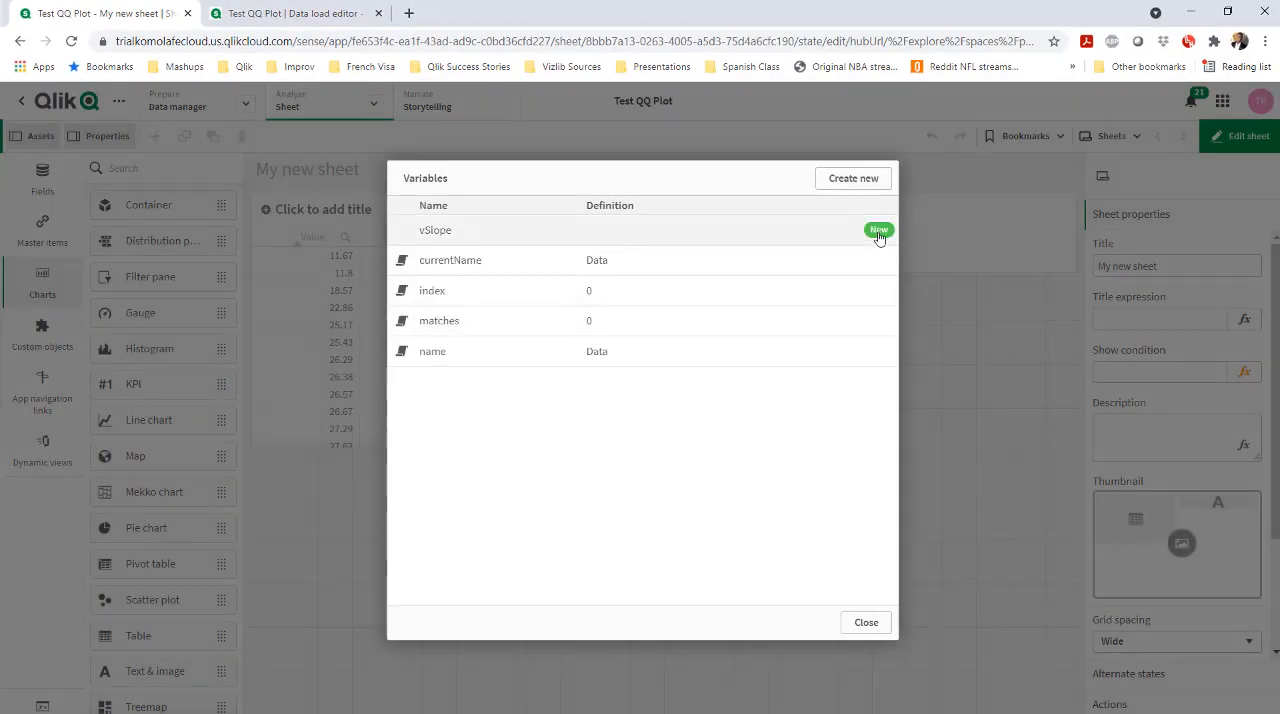
Set the definition of vSlope to LinEst_m(total aggr(if(Avg(Yval),Avg(Yval)),Value),Value) and its description to M
{"action": "left_click", "coordinate": [878, 232]}
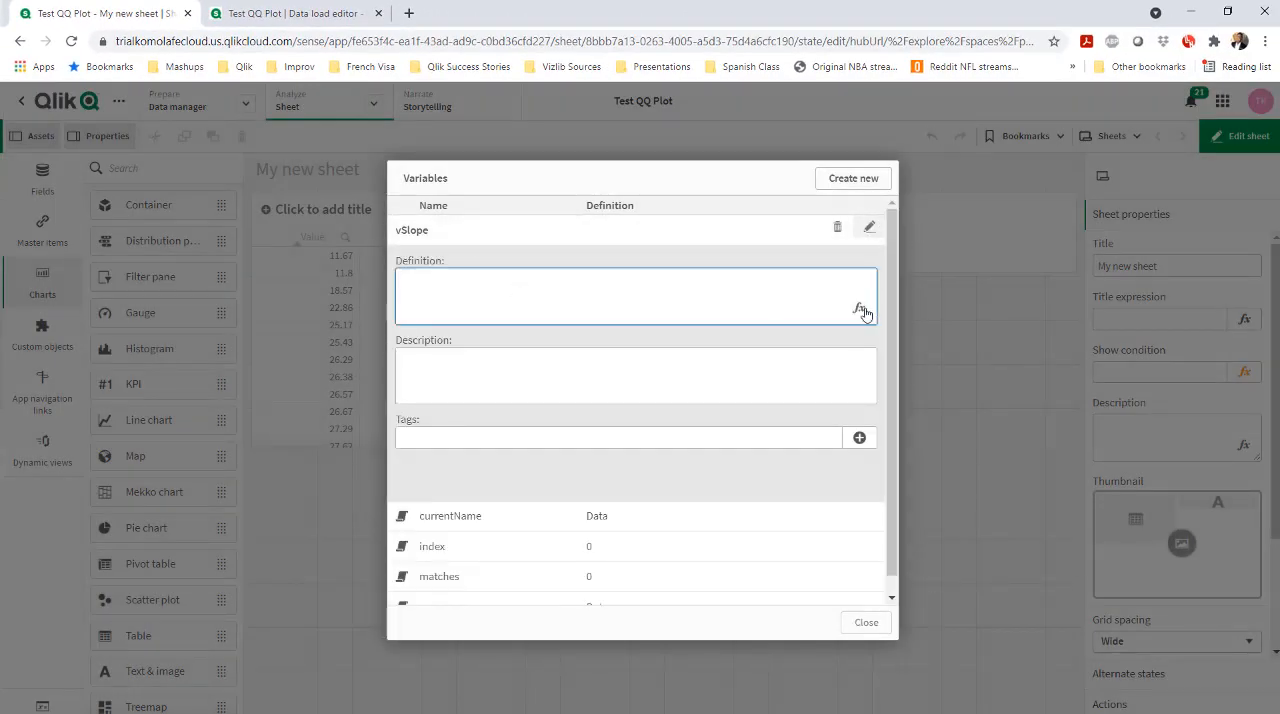
{"action": "left_click", "coordinate": [856, 308]}
{"action": "key", "text": "ctrl+v"}
{"action": "left_click", "coordinate": [1235, 685]}
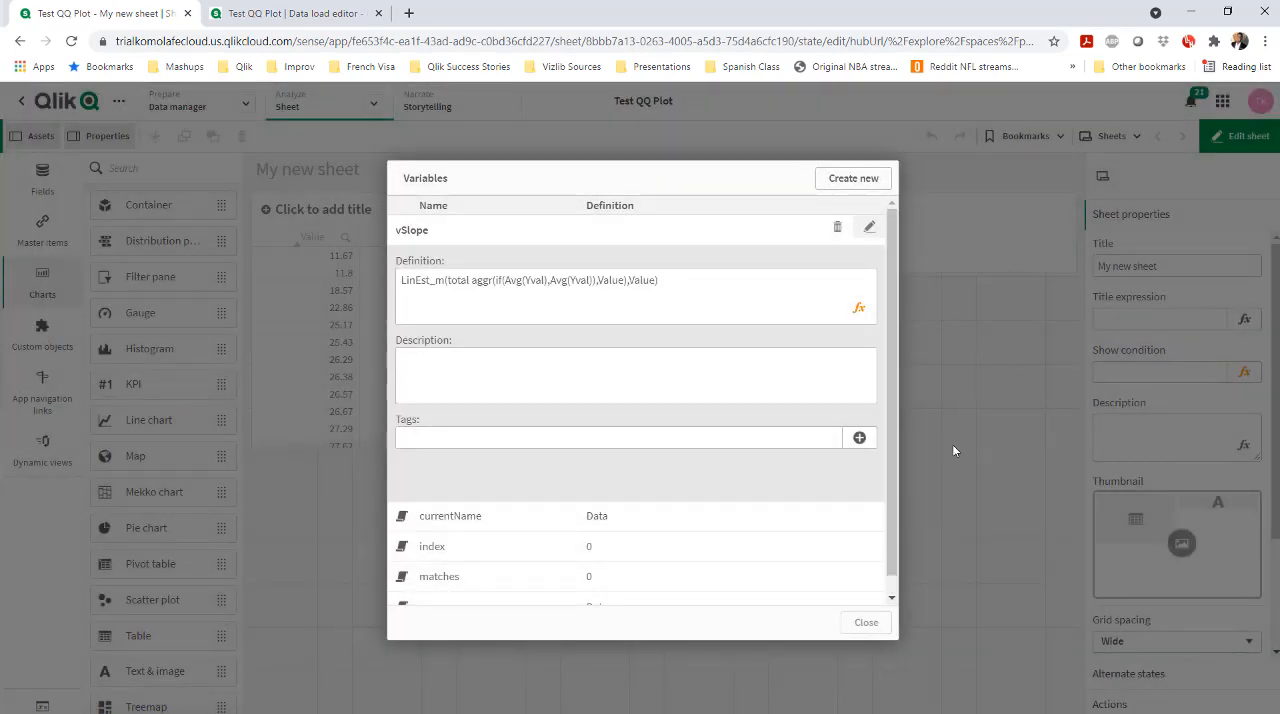
{"action": "left_click", "coordinate": [703, 371]}
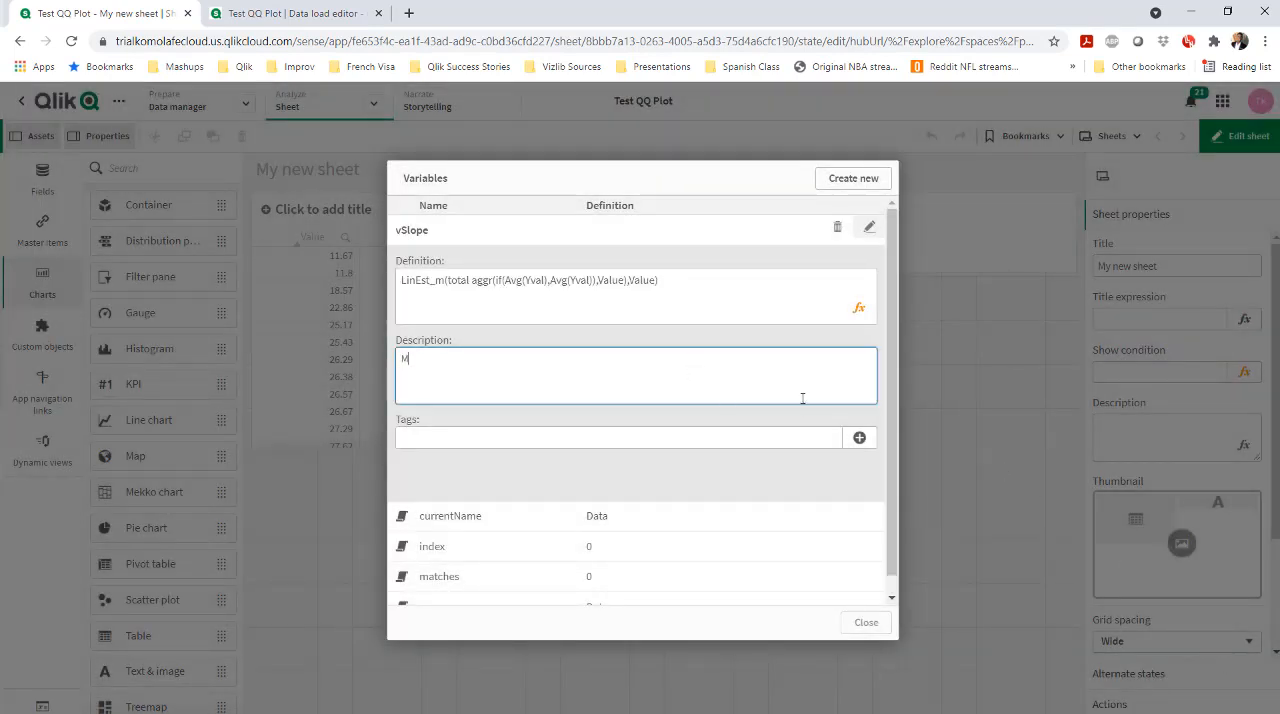
{"action": "left_click", "coordinate": [870, 228]}
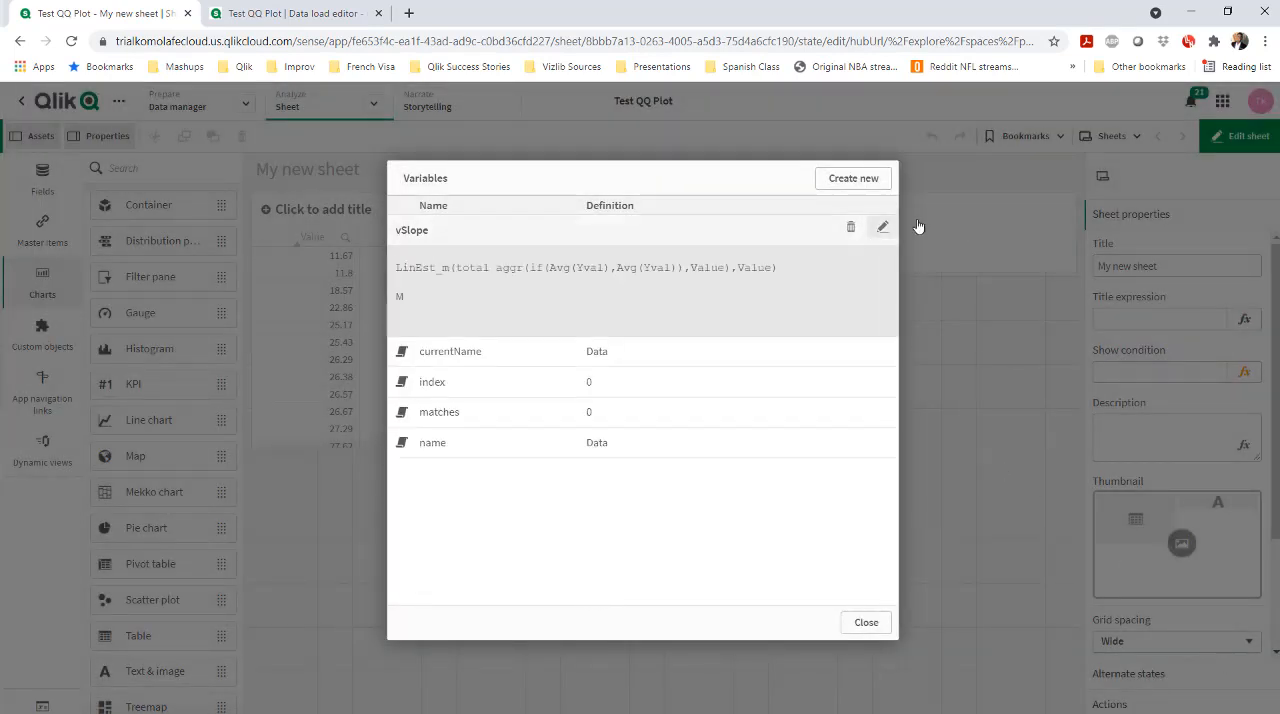
Create a variable named vIntercept defined as LinEst_B(total aggr(if(Avg(Yval),Avg(Yval)),Value),Value), and close the variables dialog
{"action": "left_click", "coordinate": [849, 180]}
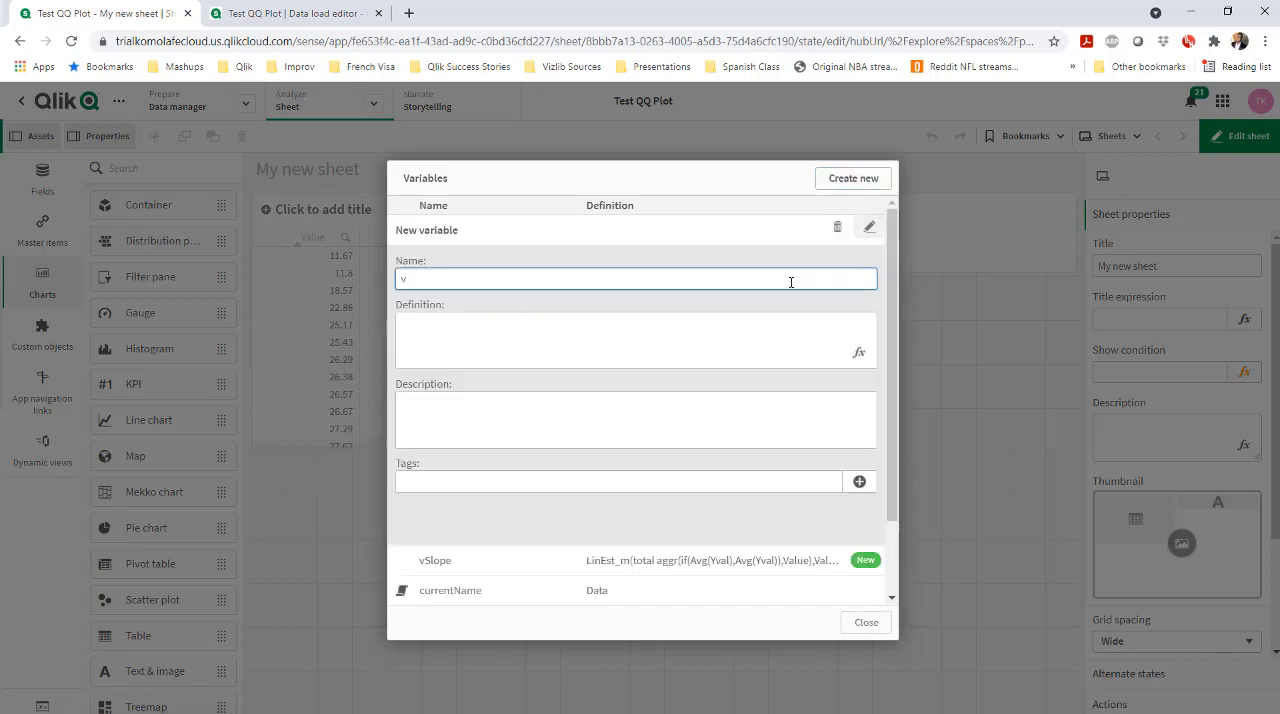
{"action": "left_click", "coordinate": [858, 352]}
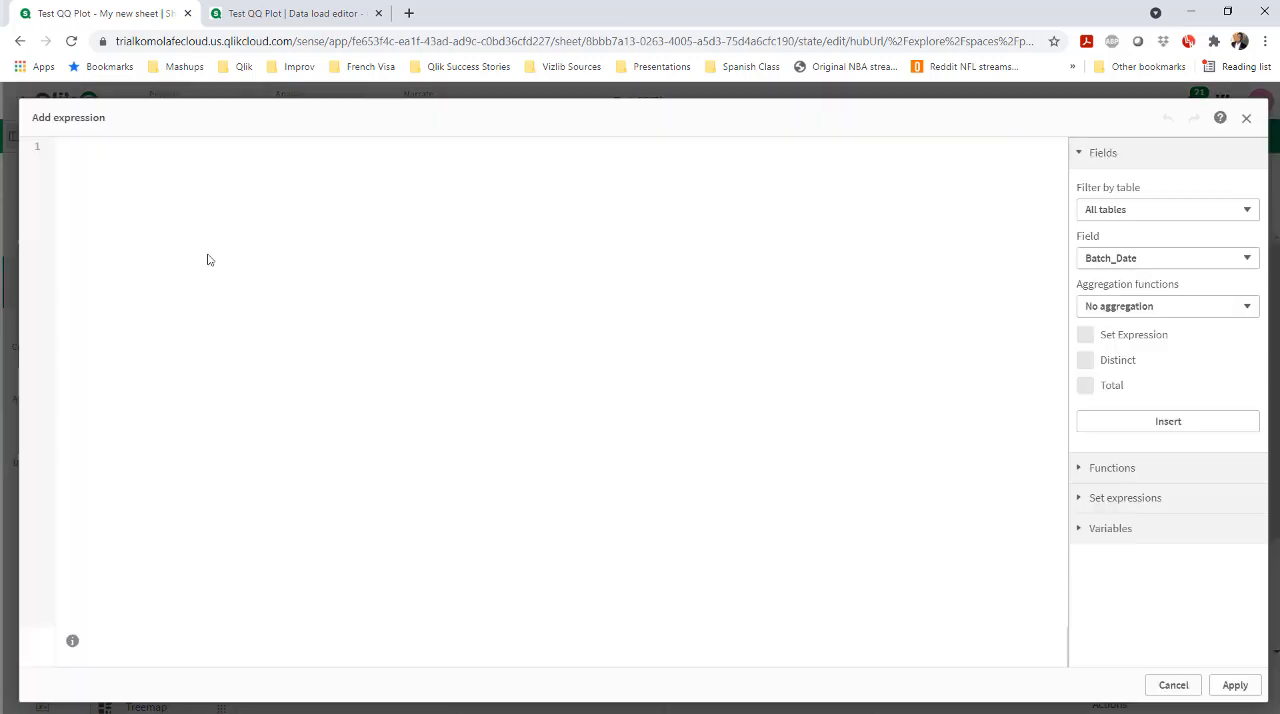
{"action": "key", "text": "ctrl+v"}
{"action": "left_click", "coordinate": [108, 150]}
{"action": "key", "text": "BackSpace"}
{"action": "type", "text": "B"}
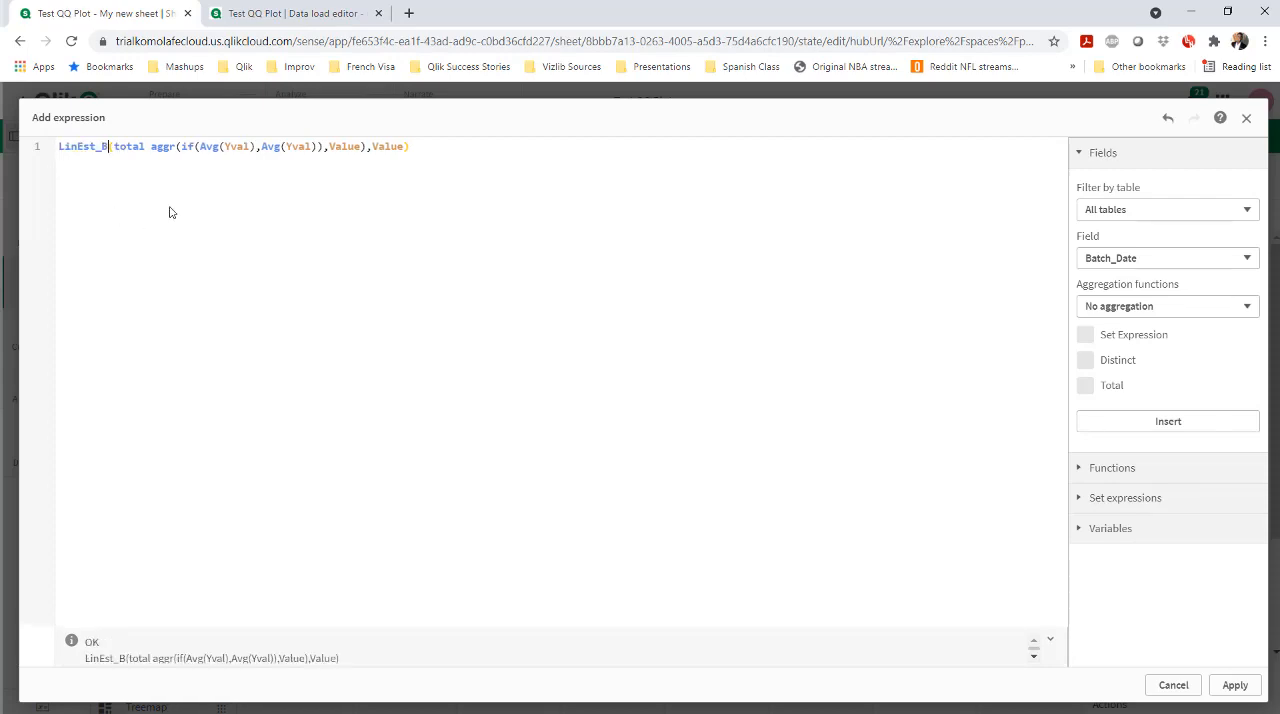
{"action": "left_click", "coordinate": [1235, 685]}
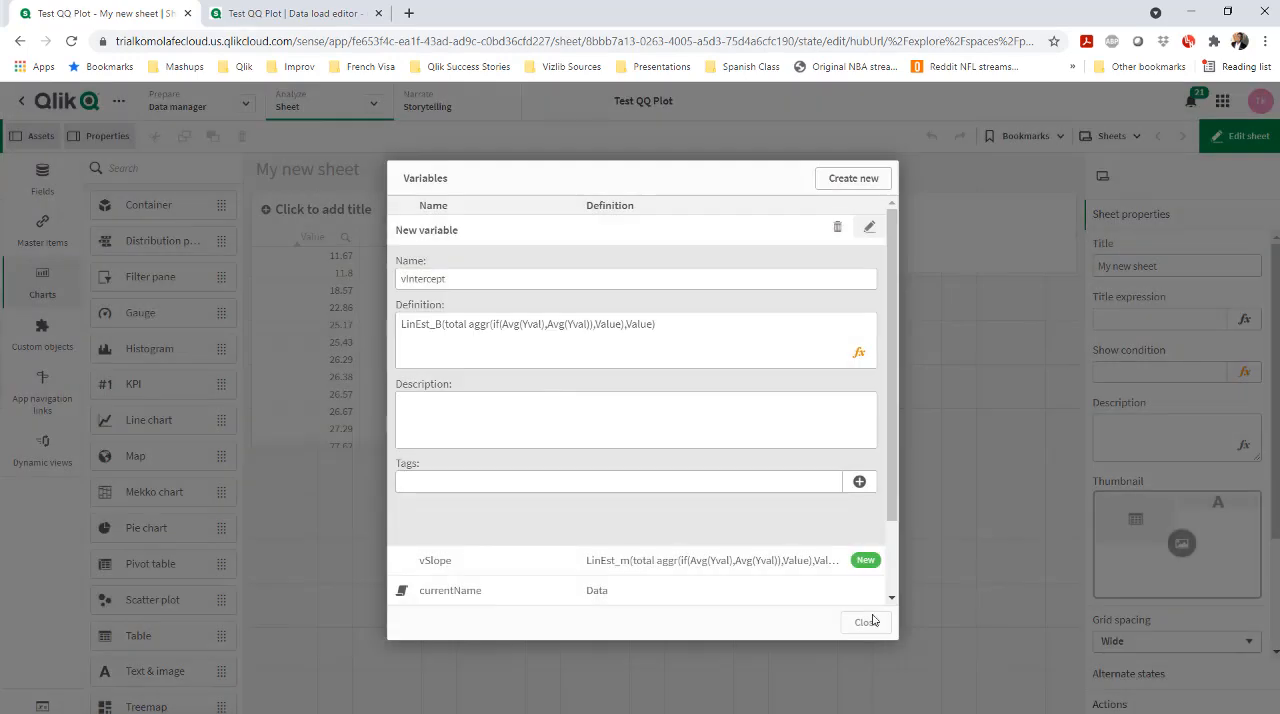
{"action": "left_click", "coordinate": [870, 228]}
{"action": "left_click", "coordinate": [866, 623]}
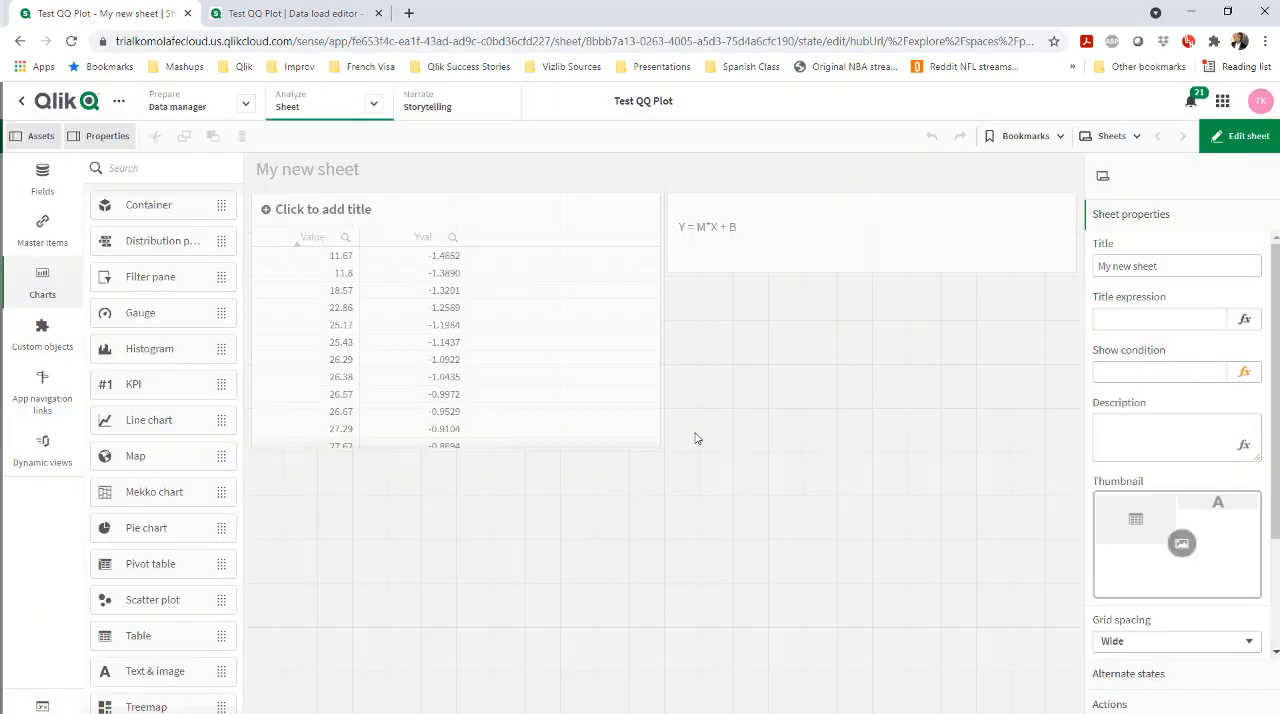
Place a KPI object on the sheet directly below the "Y = M*X + B" text object
{"action": "left_click", "coordinate": [607, 441]}
{"action": "left_click", "coordinate": [660, 462]}
{"action": "left_click_drag", "start_coordinate": [175, 395], "coordinate": [865, 383]}
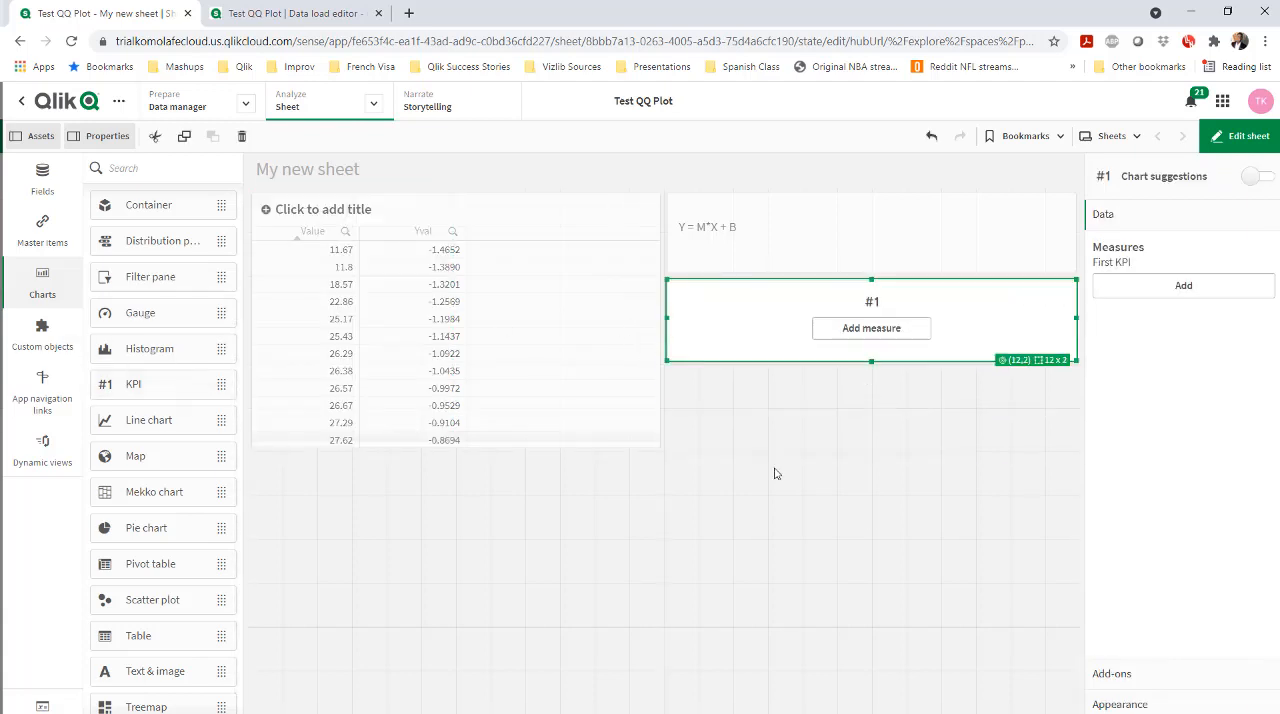
Give the KPI a first measure with the expression $(vIntercept), based on the vIntercept variable
{"action": "left_click", "coordinate": [1243, 287]}
{"action": "left_click", "coordinate": [1251, 327]}
{"action": "left_click", "coordinate": [1150, 530]}
{"action": "left_click", "coordinate": [1130, 588]}
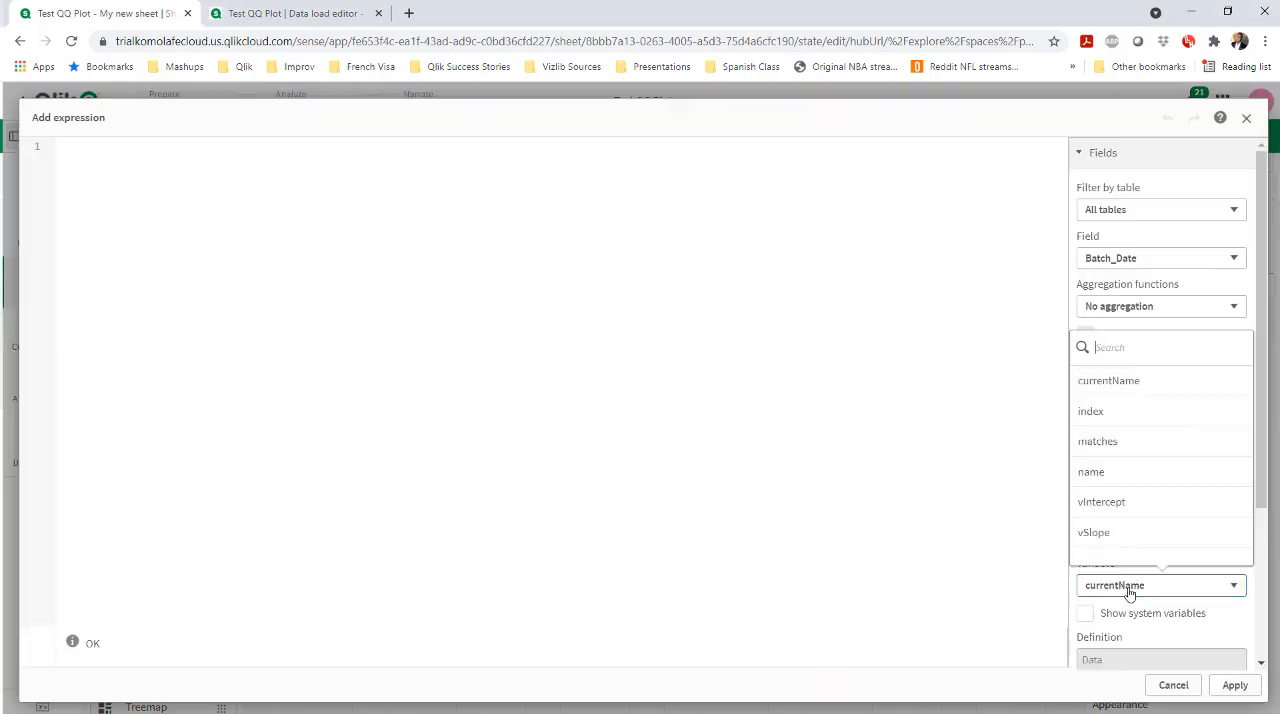
{"action": "left_click", "coordinate": [1101, 501]}
{"action": "scroll", "coordinate": [1170, 600], "scroll_direction": "down", "scroll_amount": 3}
{"action": "left_click", "coordinate": [1161, 638]}
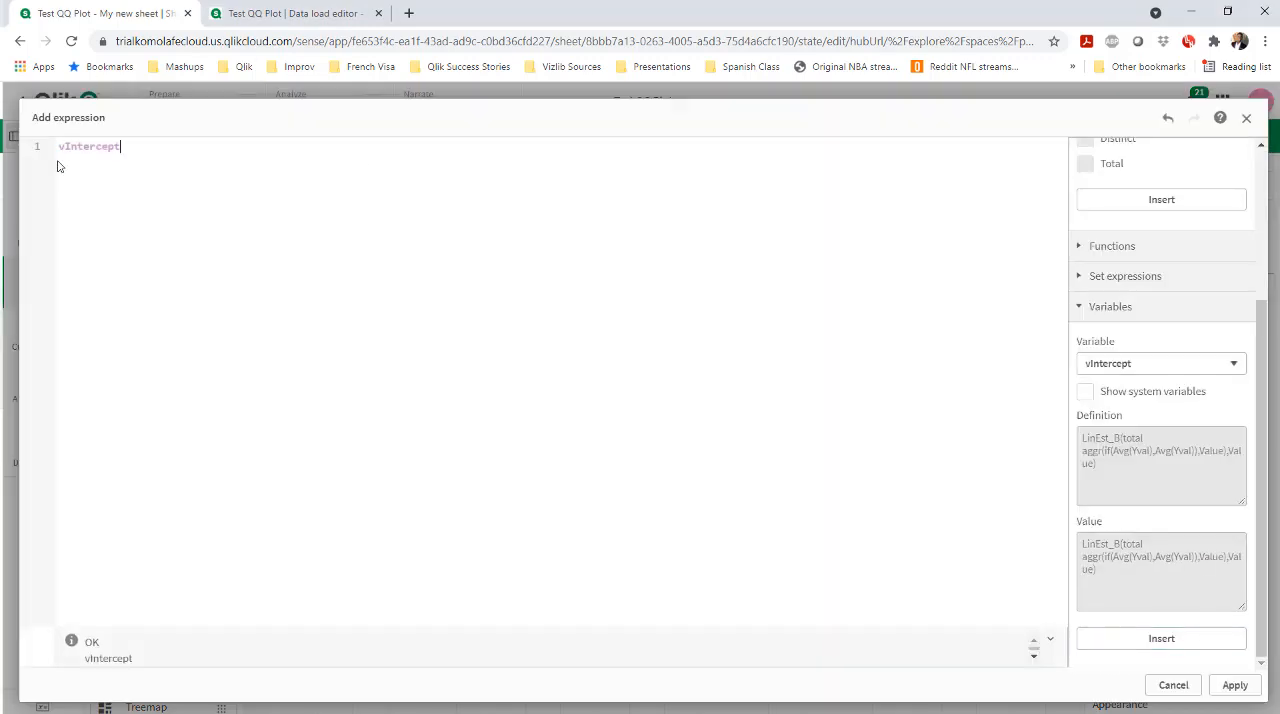
{"action": "type", "text": "$("}
{"action": "type", "text": ")"}
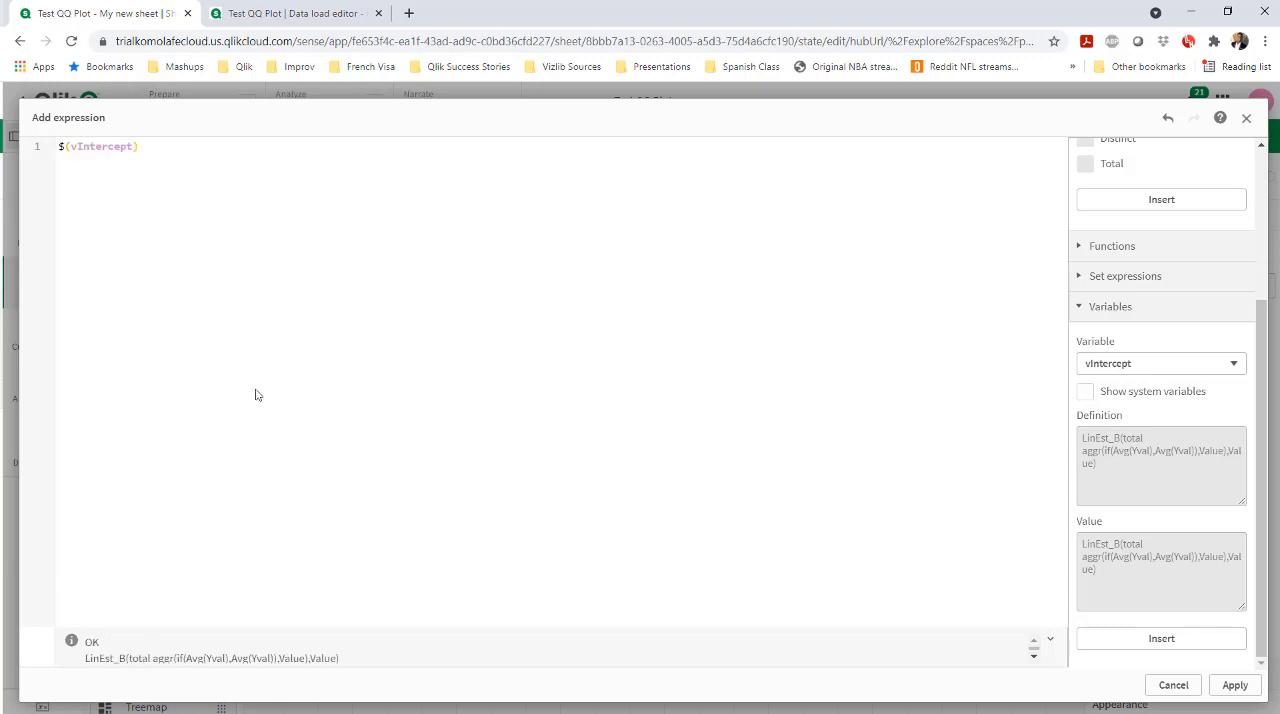
{"action": "left_click", "coordinate": [1235, 685]}
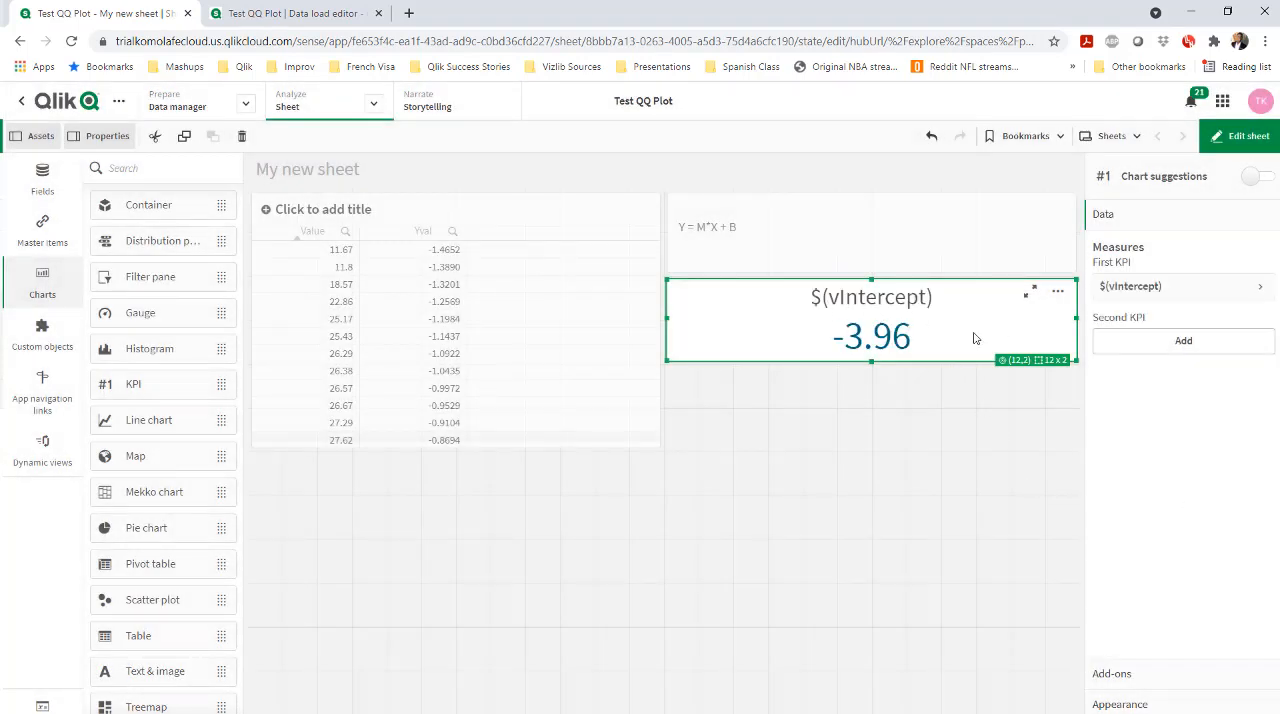
Duplicate the $(vIntercept) KPI and position the copy directly below the original
{"action": "left_click", "coordinate": [878, 410]}
{"action": "left_click", "coordinate": [815, 346]}
{"action": "key", "text": "ctrl+c"}
{"action": "left_click", "coordinate": [774, 383]}
{"action": "key", "text": "ctrl+v"}
{"action": "left_click_drag", "start_coordinate": [620, 530], "coordinate": [856, 380]}
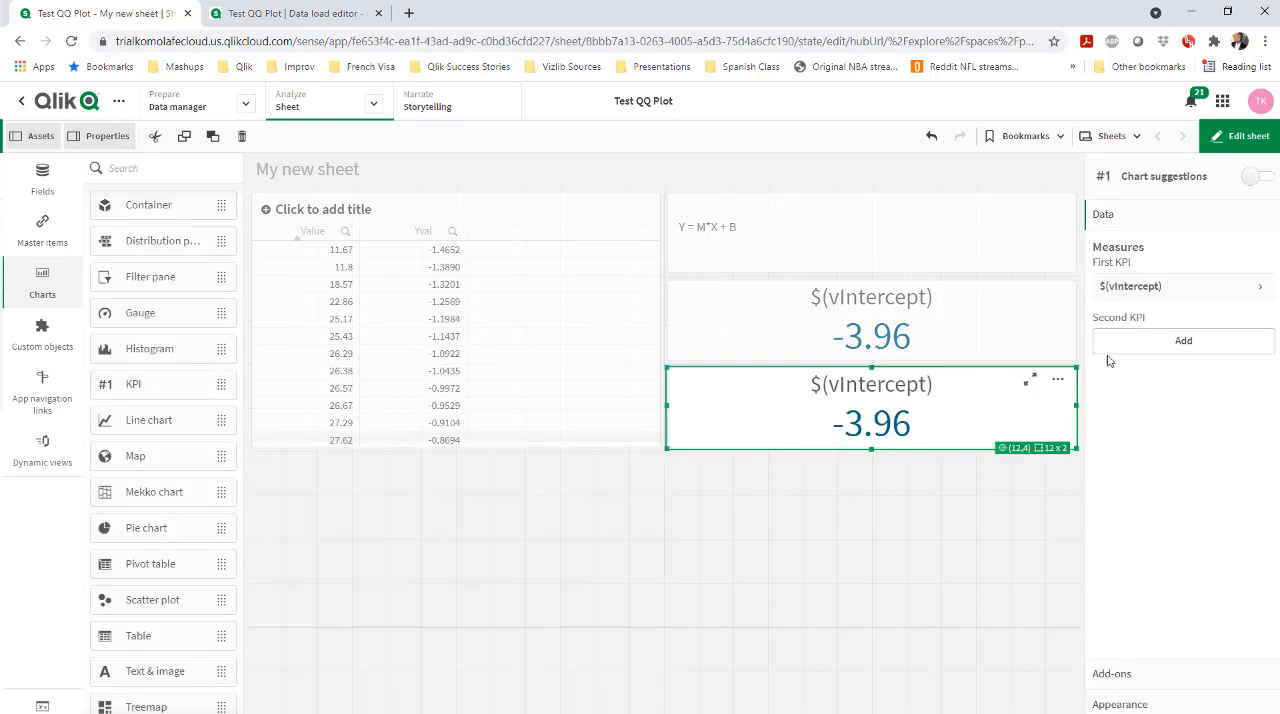
Change the copied KPI's measure expression to $(vSlope) and label it "Slope"
{"action": "left_click", "coordinate": [1235, 290]}
{"action": "left_click", "coordinate": [1144, 335]}
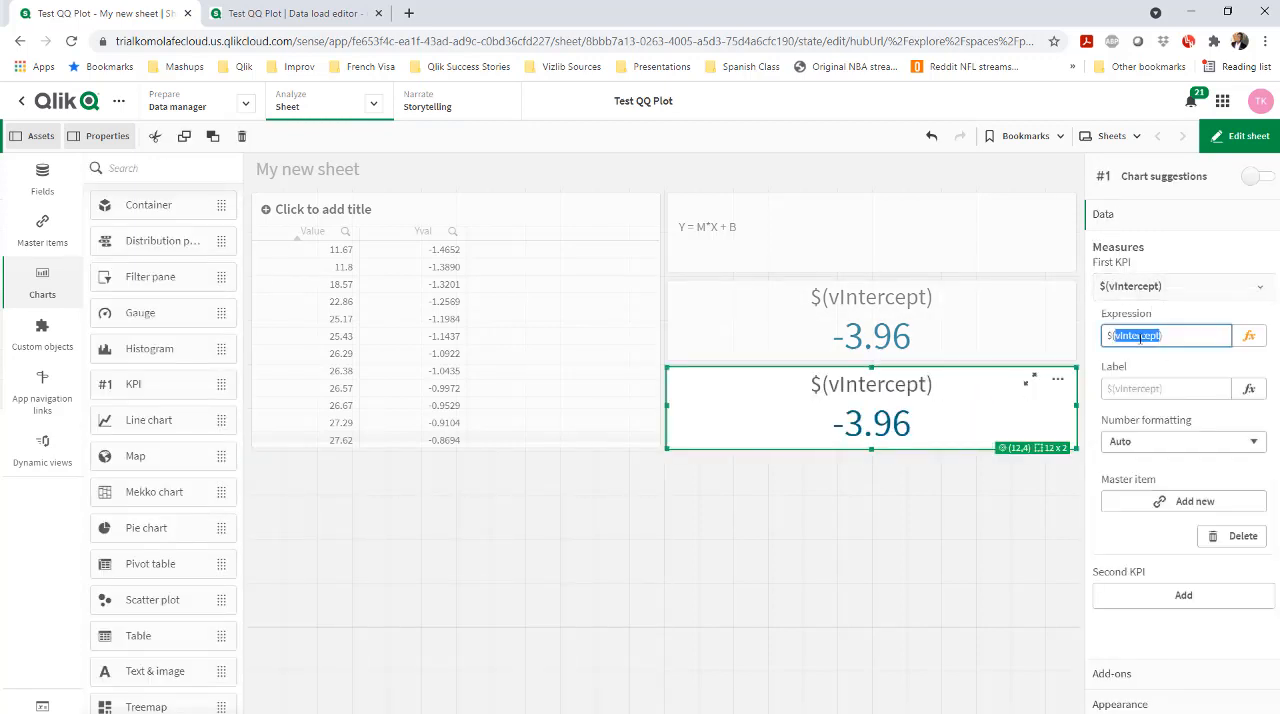
{"action": "type", "text": "$(vSlope"}
{"action": "left_click", "coordinate": [1138, 381]}
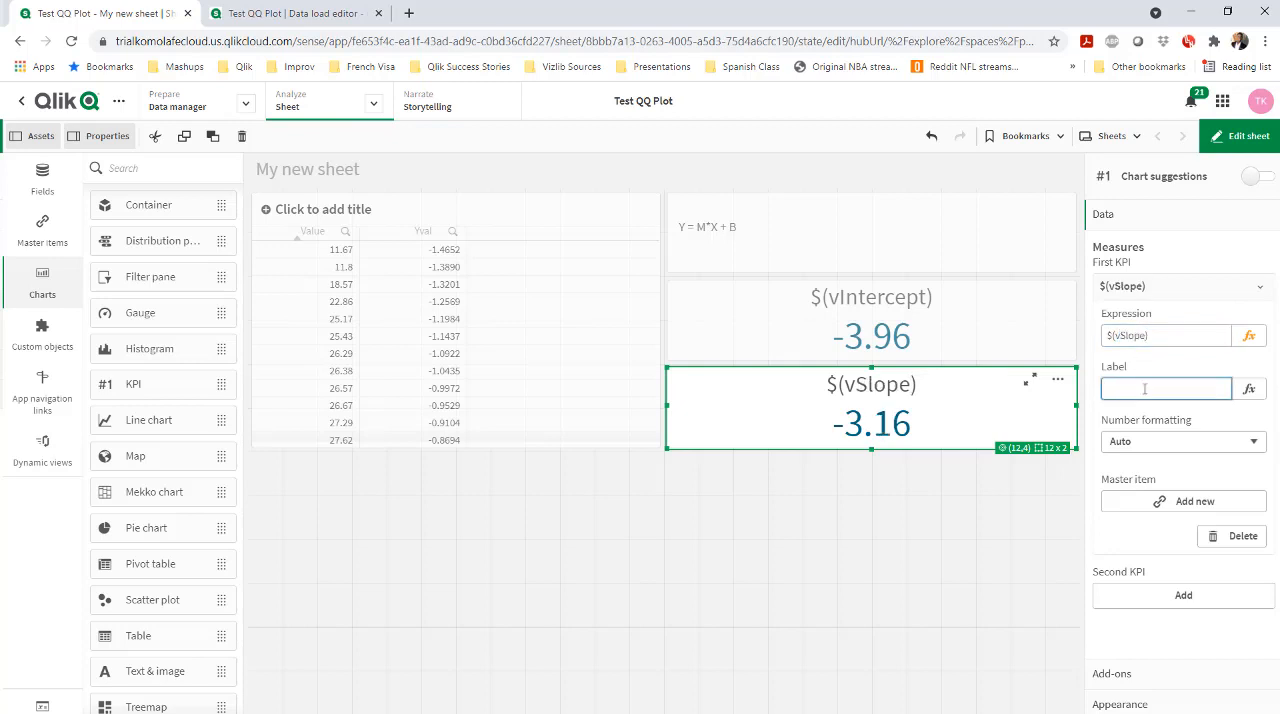
{"action": "type", "text": "Slope"}
{"action": "key", "text": "Return"}
Label the measure of the $(vIntercept) KPI "Intercept"
{"action": "left_click", "coordinate": [937, 329]}
{"action": "left_click", "coordinate": [1167, 390]}
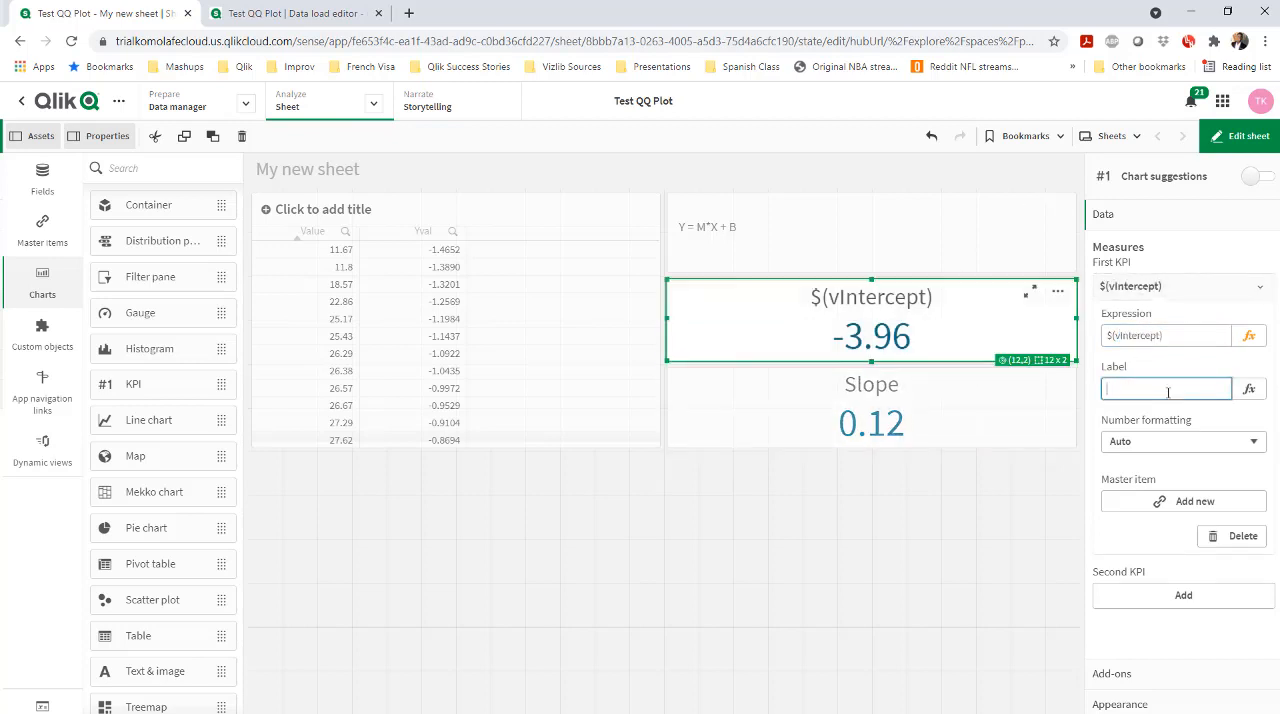
{"action": "type", "text": "Intercept"}
{"action": "key", "text": "Return"}
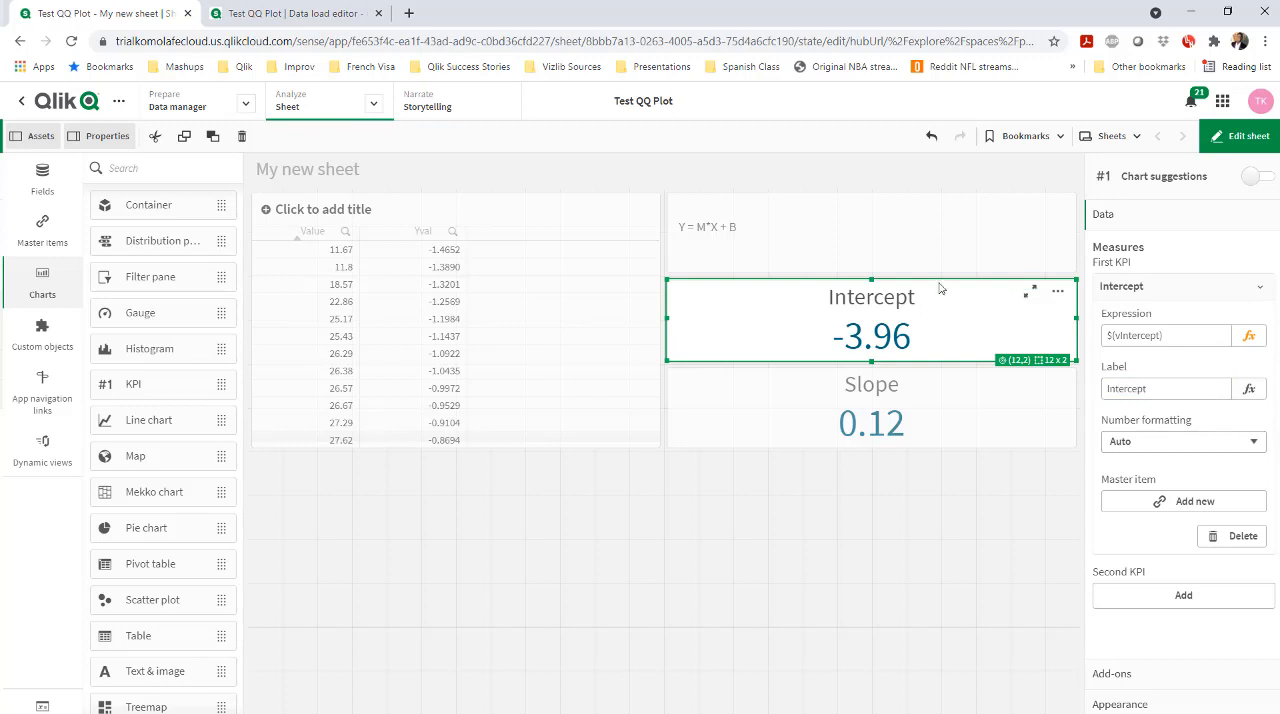
Place a combo chart on the sheet in the empty area below the Value and Yval table
{"action": "left_click", "coordinate": [269, 516]}
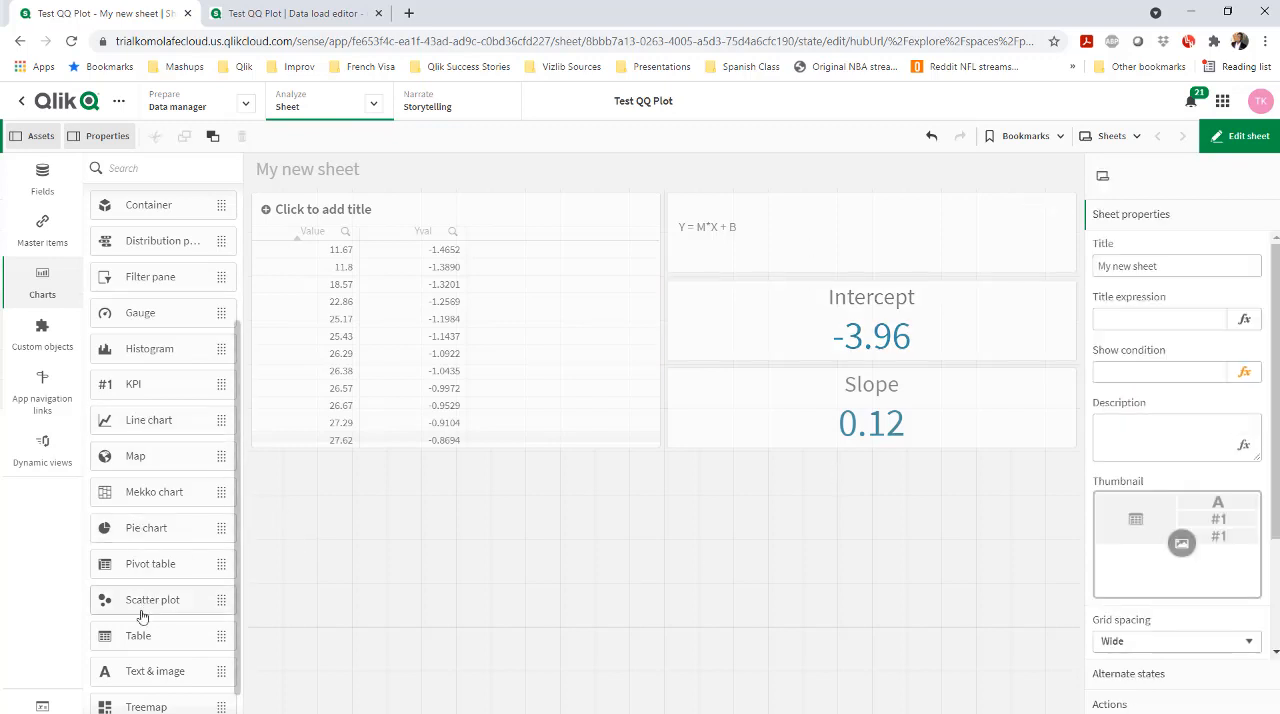
{"action": "scroll", "coordinate": [157, 600], "scroll_direction": "down", "scroll_amount": 2}
{"action": "scroll", "coordinate": [140, 323], "scroll_direction": "up", "scroll_amount": 5}
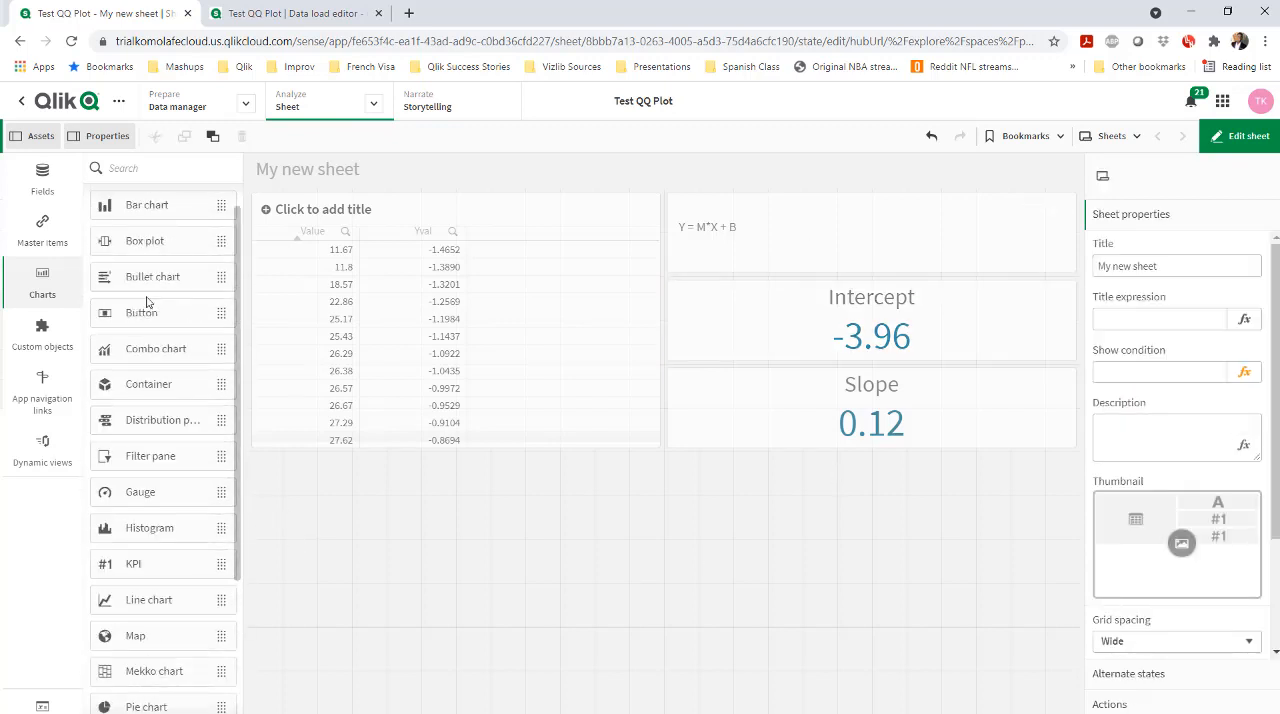
{"action": "left_click_drag", "start_coordinate": [148, 350], "coordinate": [510, 560]}
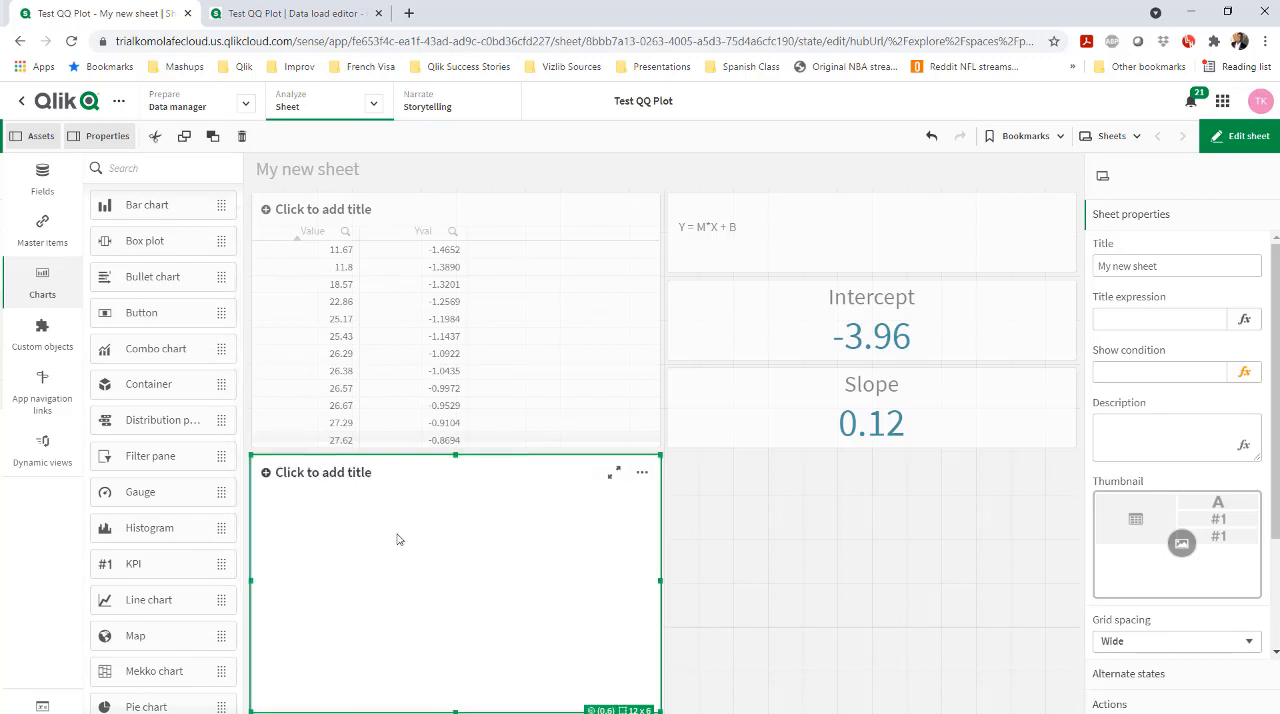
Add a dimension to the combo chart with the expression Value
{"action": "left_click", "coordinate": [384, 590]}
{"action": "left_click", "coordinate": [725, 492]}
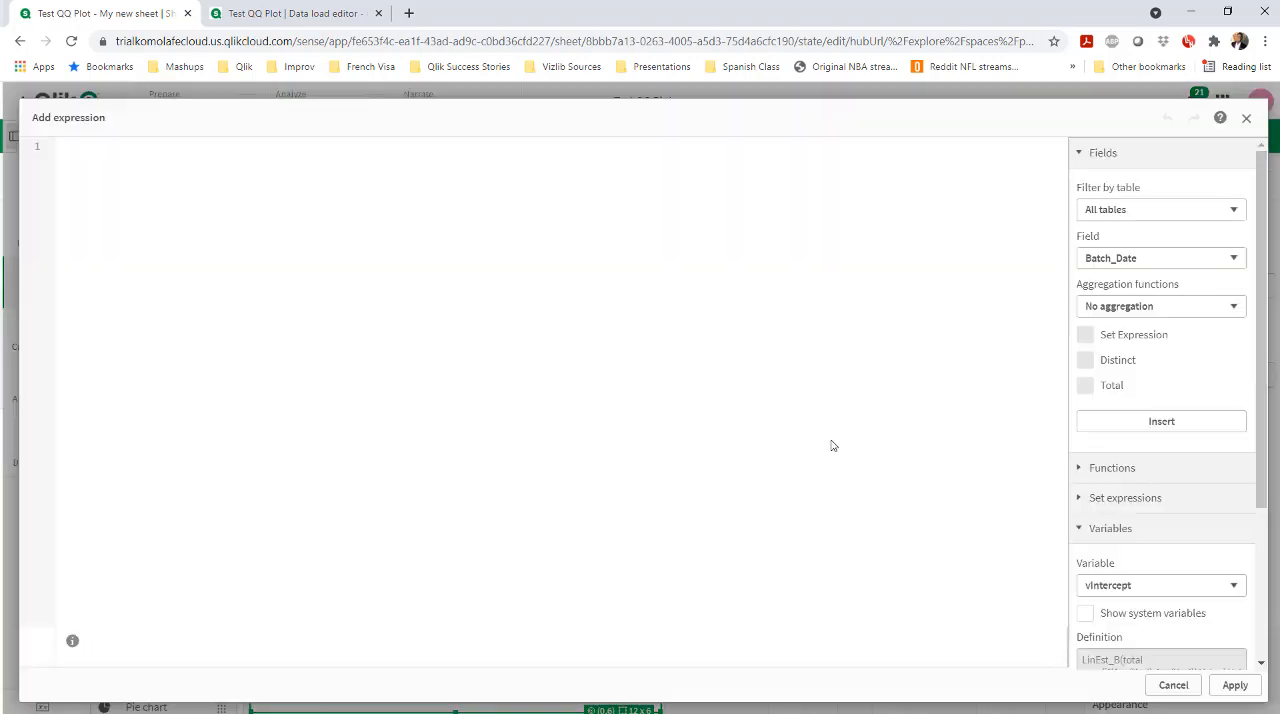
{"action": "type", "text": "Valu"}
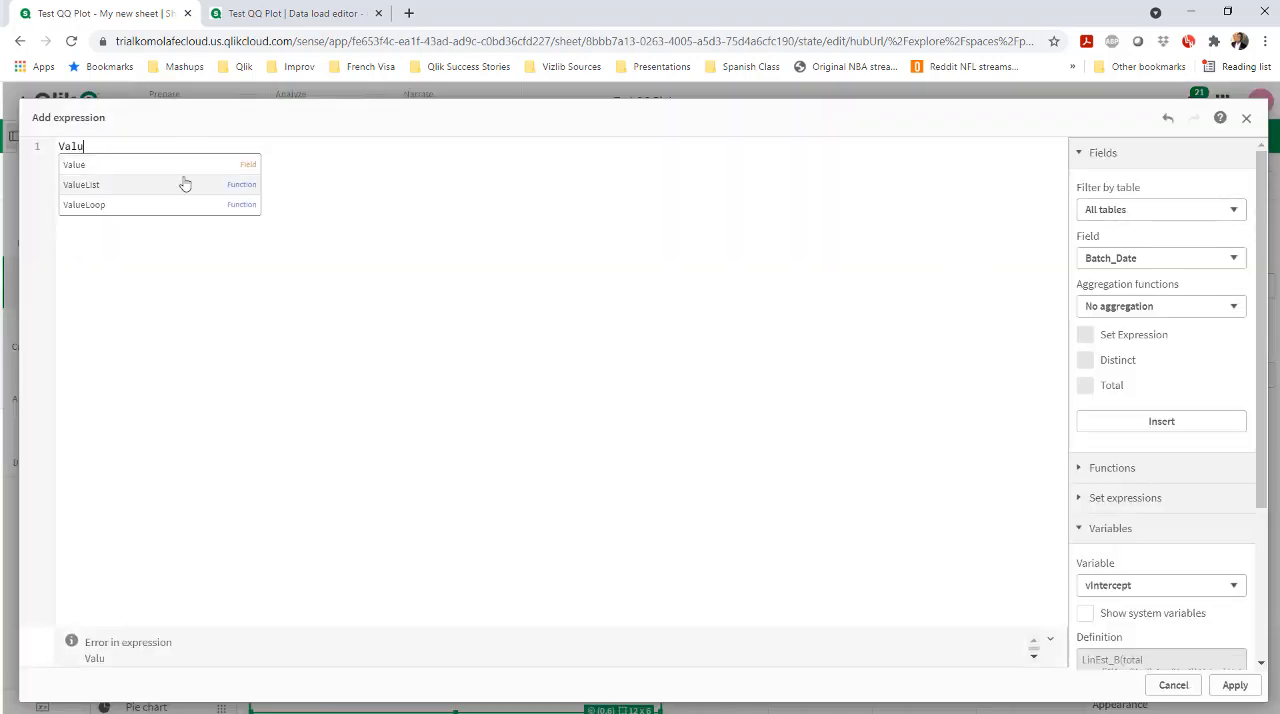
{"action": "left_click", "coordinate": [183, 164]}
{"action": "left_click", "coordinate": [1234, 685]}
Add Yval as the combo chart's bar-length measure and expand that measure's settings
{"action": "left_click", "coordinate": [1183, 449]}
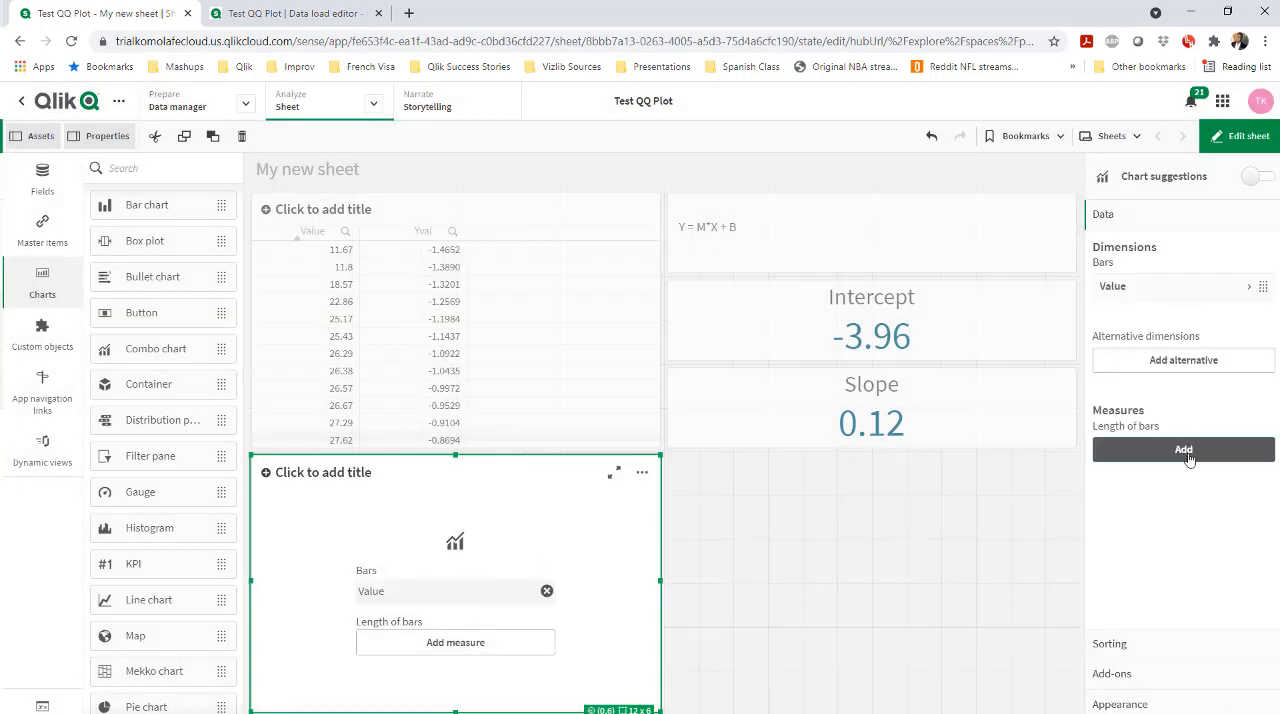
{"action": "key", "text": "alt+Tab"}
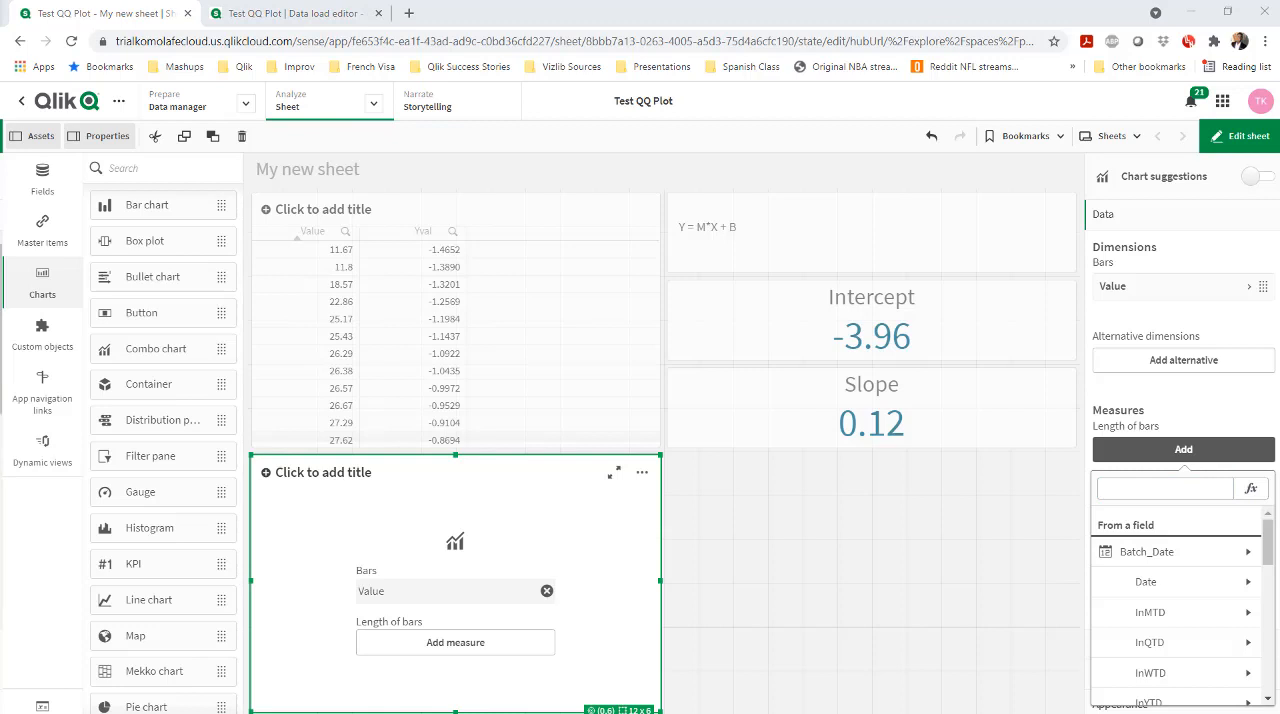
{"action": "left_click", "coordinate": [1203, 489]}
{"action": "type", "text": "Yval"}
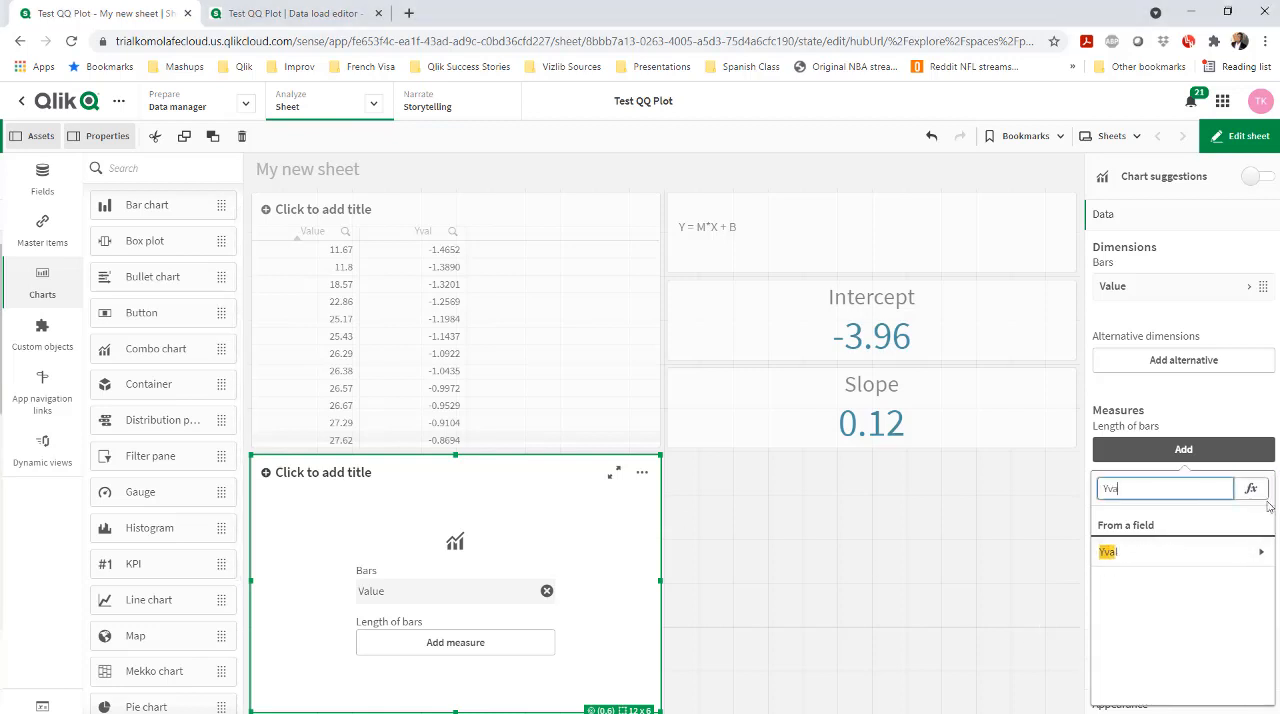
{"action": "key", "text": "Return"}
{"action": "left_click", "coordinate": [1250, 452]}
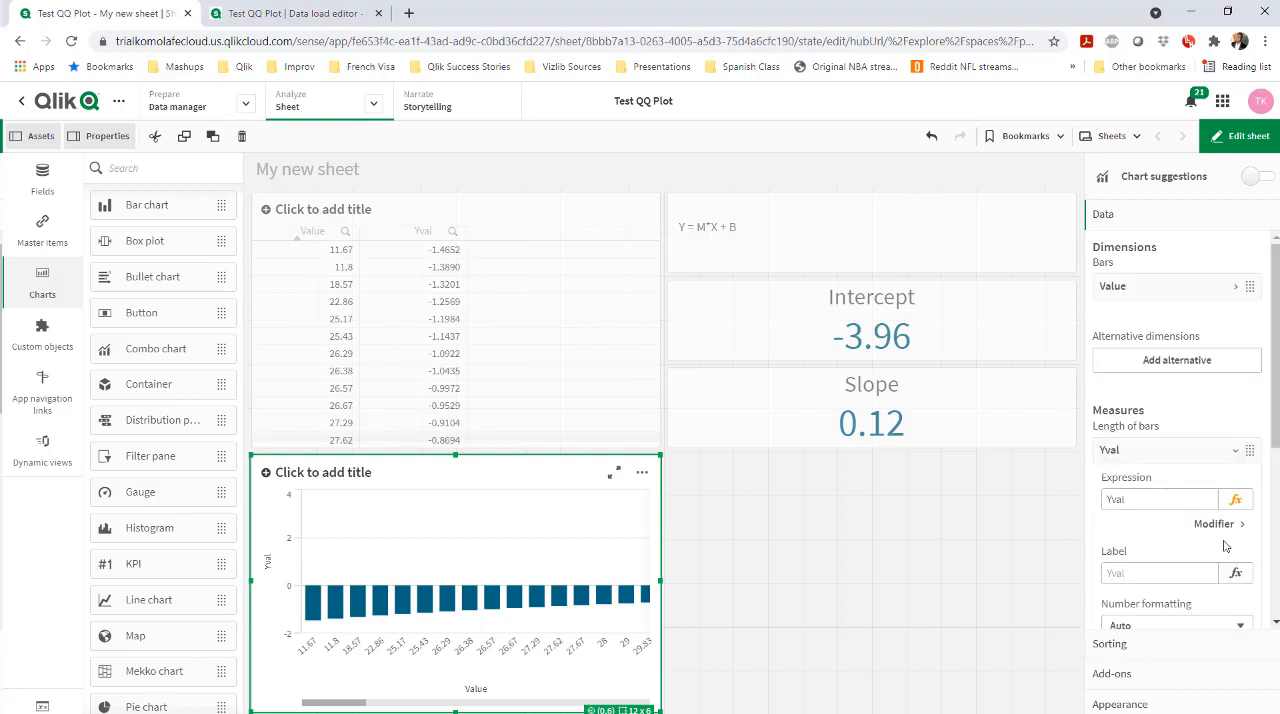
Display the combo chart's Yval measure as markers instead of bars
{"action": "scroll", "coordinate": [1244, 610], "scroll_direction": "down", "scroll_amount": 1}
{"action": "left_click", "coordinate": [1240, 605]}
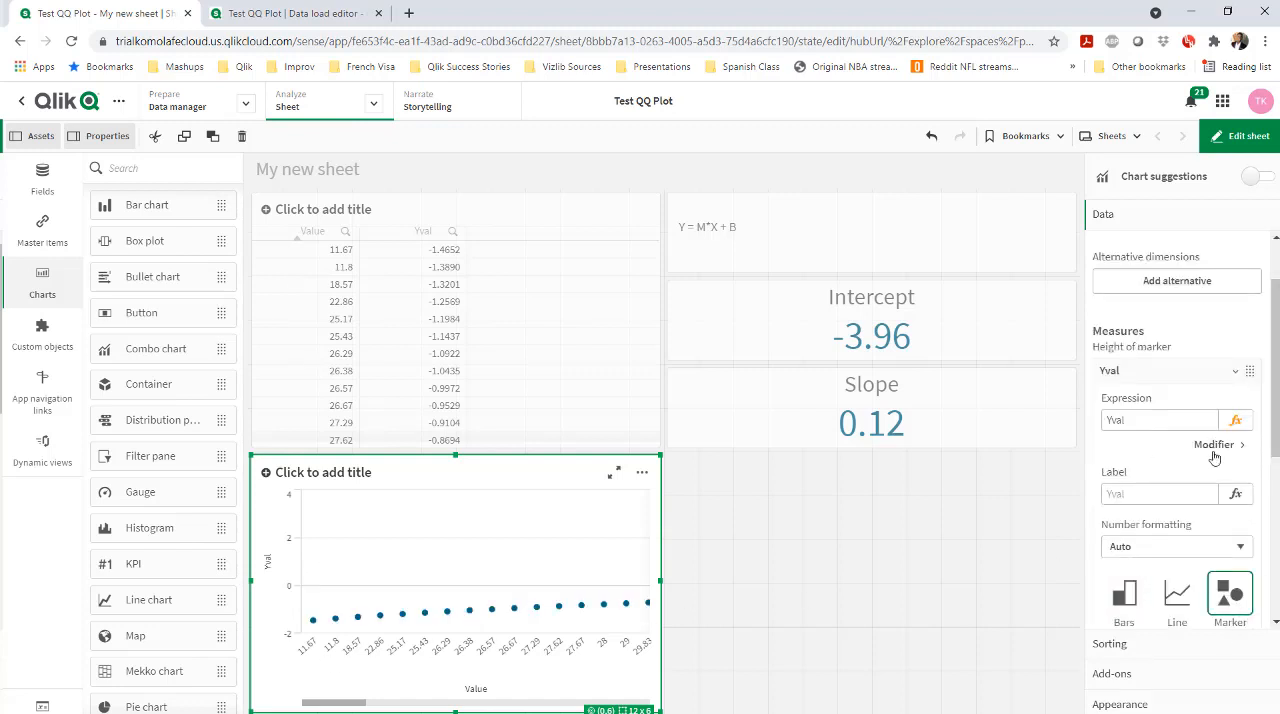
{"action": "scroll", "coordinate": [1189, 531], "scroll_direction": "down", "scroll_amount": 4}
{"action": "scroll", "coordinate": [1194, 543], "scroll_direction": "up", "scroll_amount": 2}
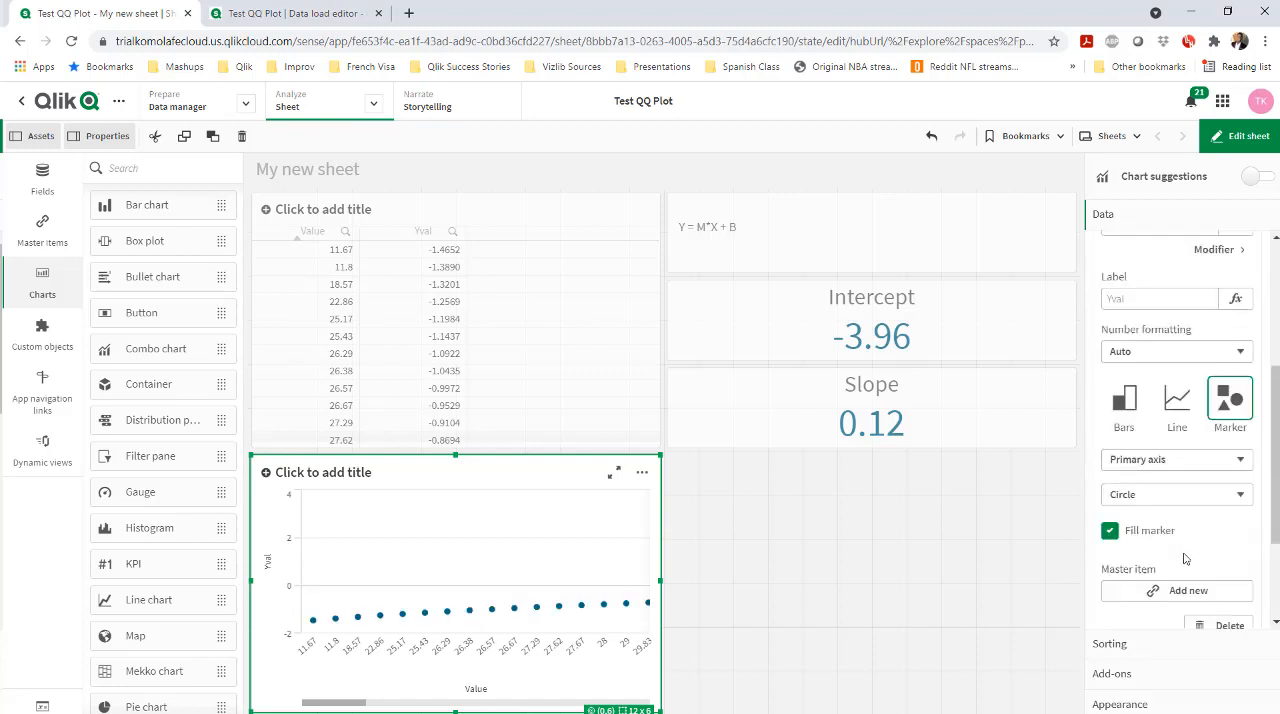
{"action": "scroll", "coordinate": [1186, 548], "scroll_direction": "up", "scroll_amount": 3}
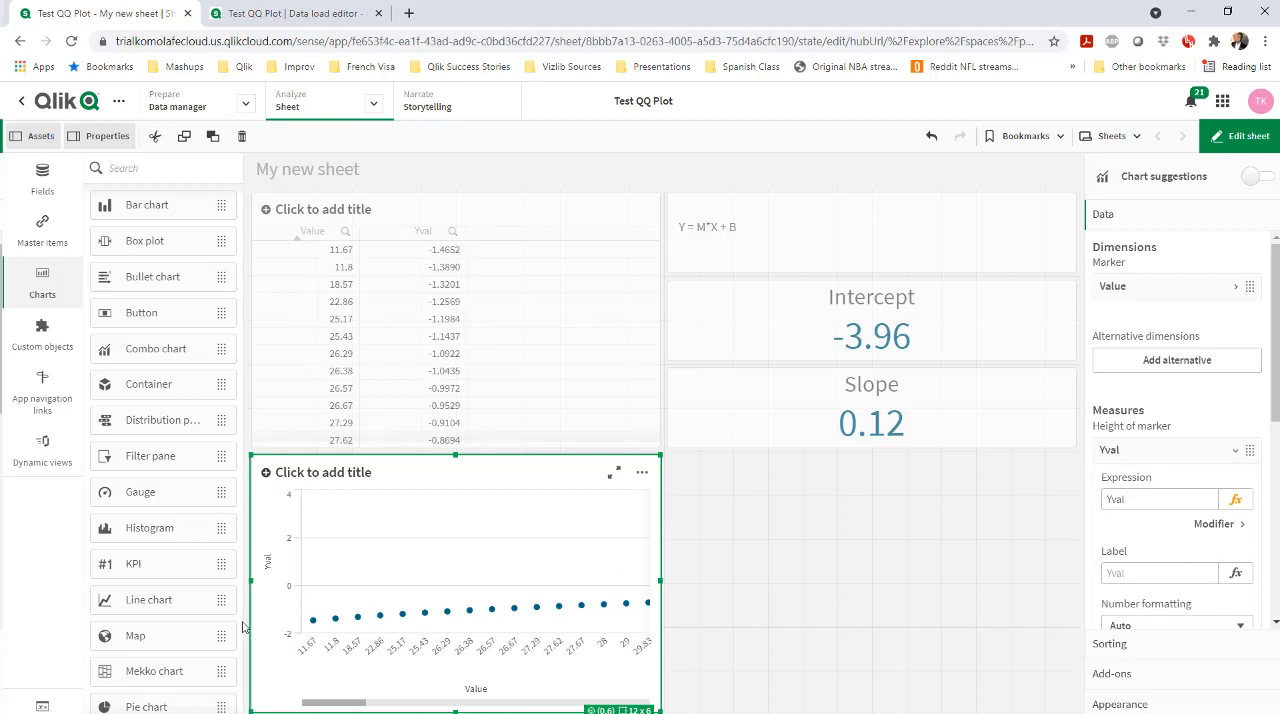
Switch the combo chart's Value x-axis from automatic to custom and make it use a continuous scale
{"action": "scroll", "coordinate": [1160, 600], "scroll_direction": "down", "scroll_amount": 1}
{"action": "left_click", "coordinate": [1157, 702]}
{"action": "left_click", "coordinate": [1110, 453]}
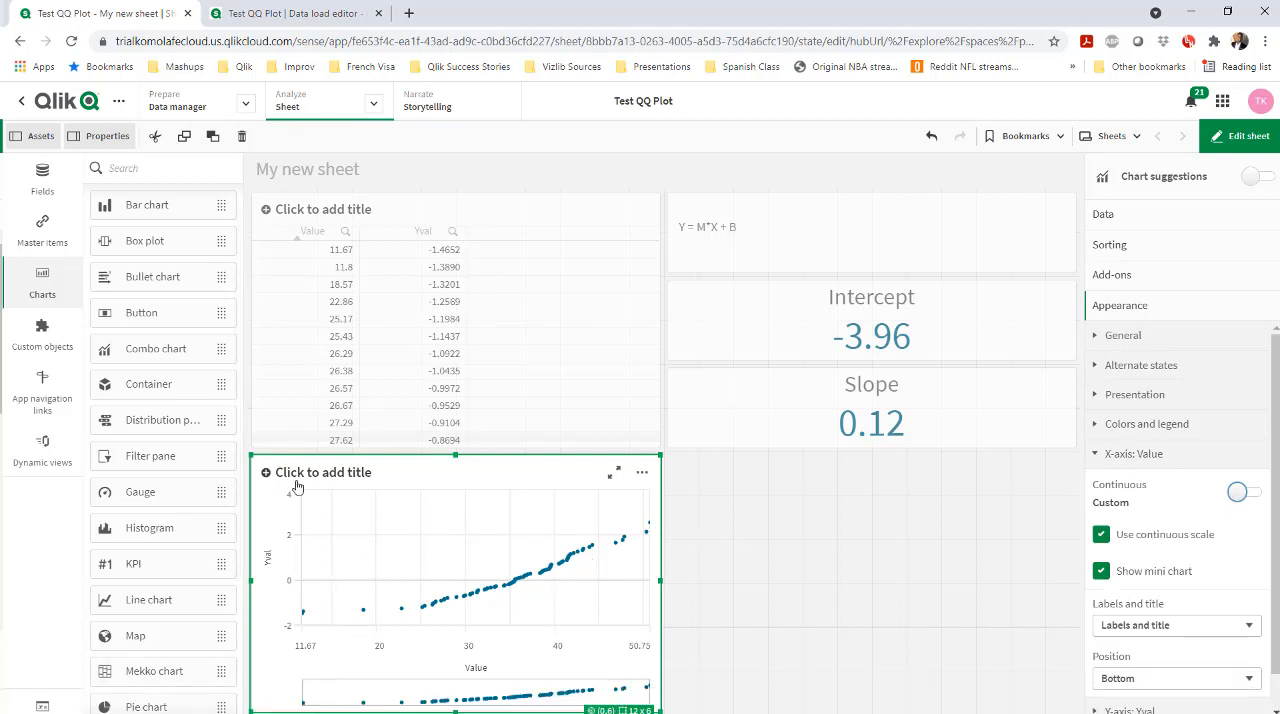
{"action": "left_click", "coordinate": [1118, 457]}
Add a line-height measure to the combo chart with the expression $(vSlope)*Value + $(vIntercept) and the comment //M*X + B
{"action": "left_click", "coordinate": [1112, 218]}
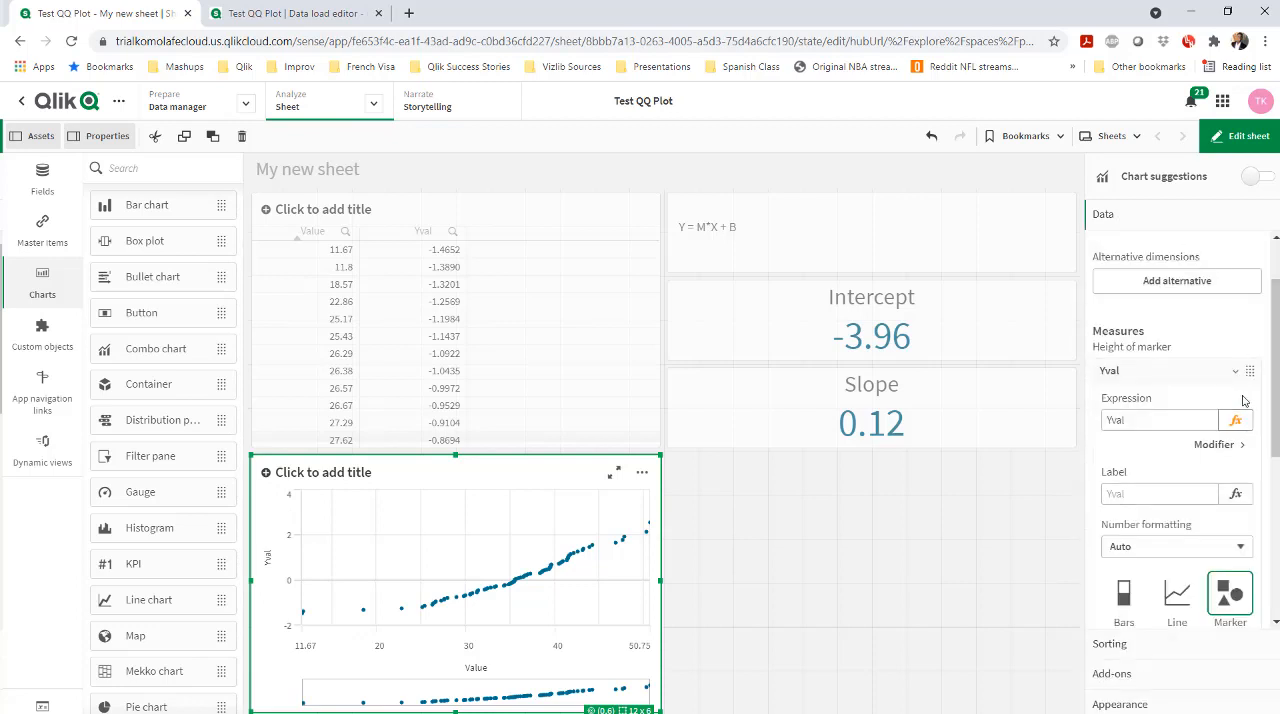
{"action": "left_click", "coordinate": [1183, 504]}
{"action": "left_click", "coordinate": [1250, 268]}
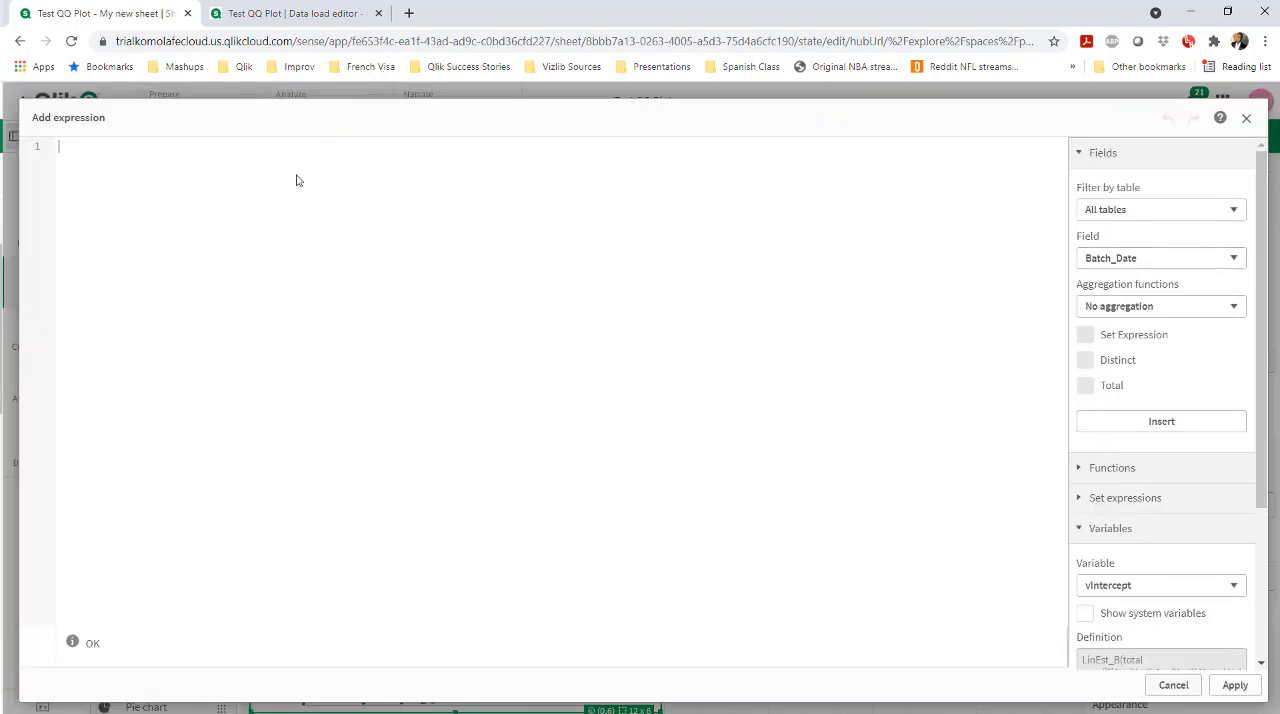
{"action": "scroll", "coordinate": [1129, 386], "scroll_direction": "down", "scroll_amount": 3}
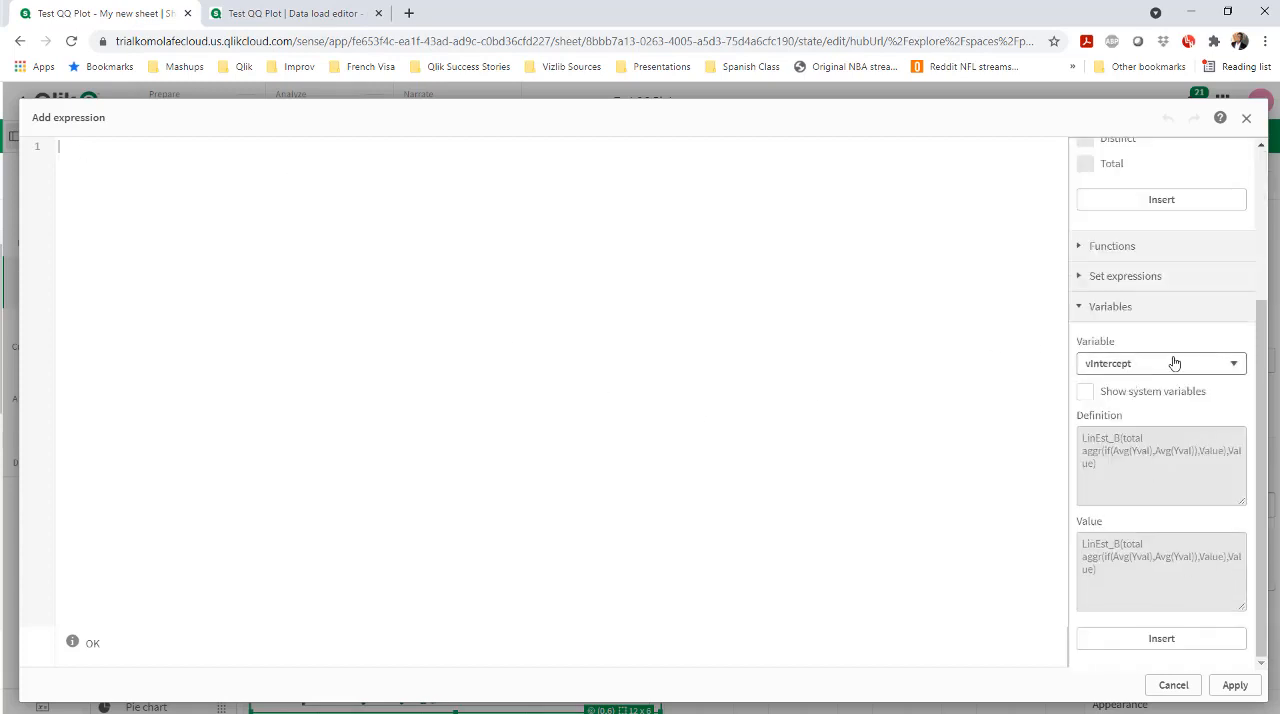
{"action": "left_click", "coordinate": [151, 166]}
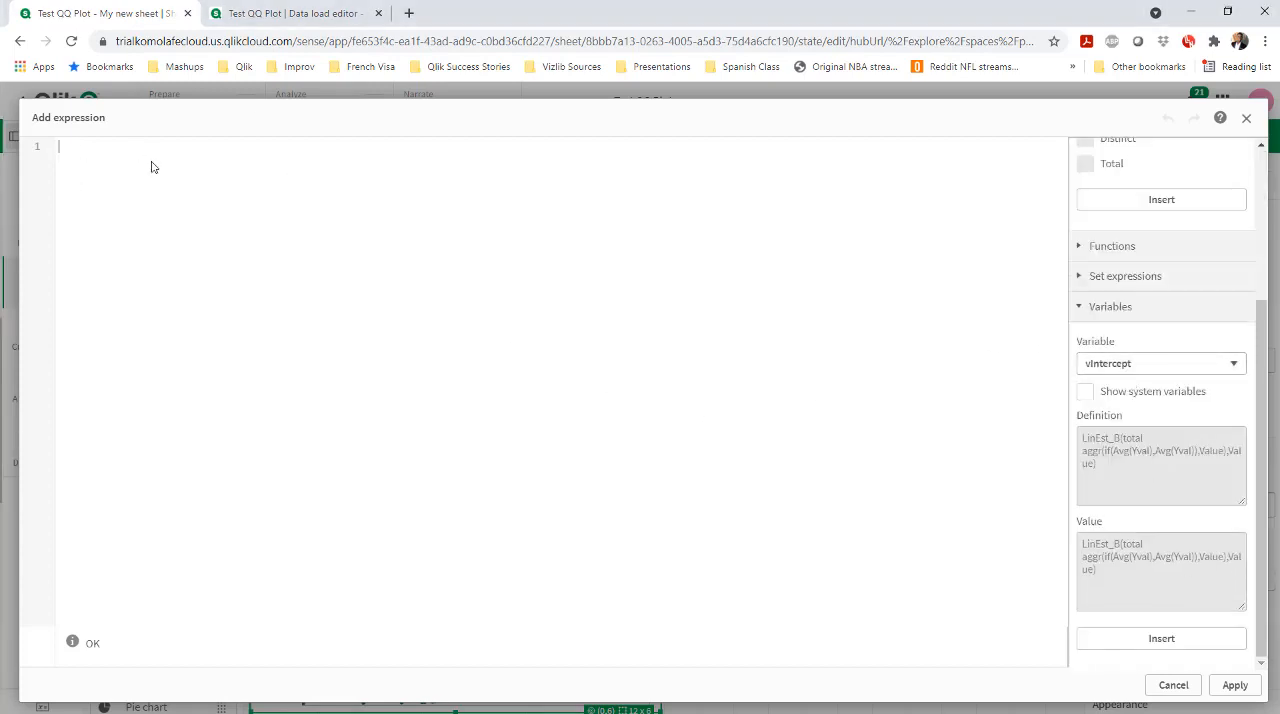
{"action": "type", "text": "$(vSlope)*Value + $(vIntercept)"}
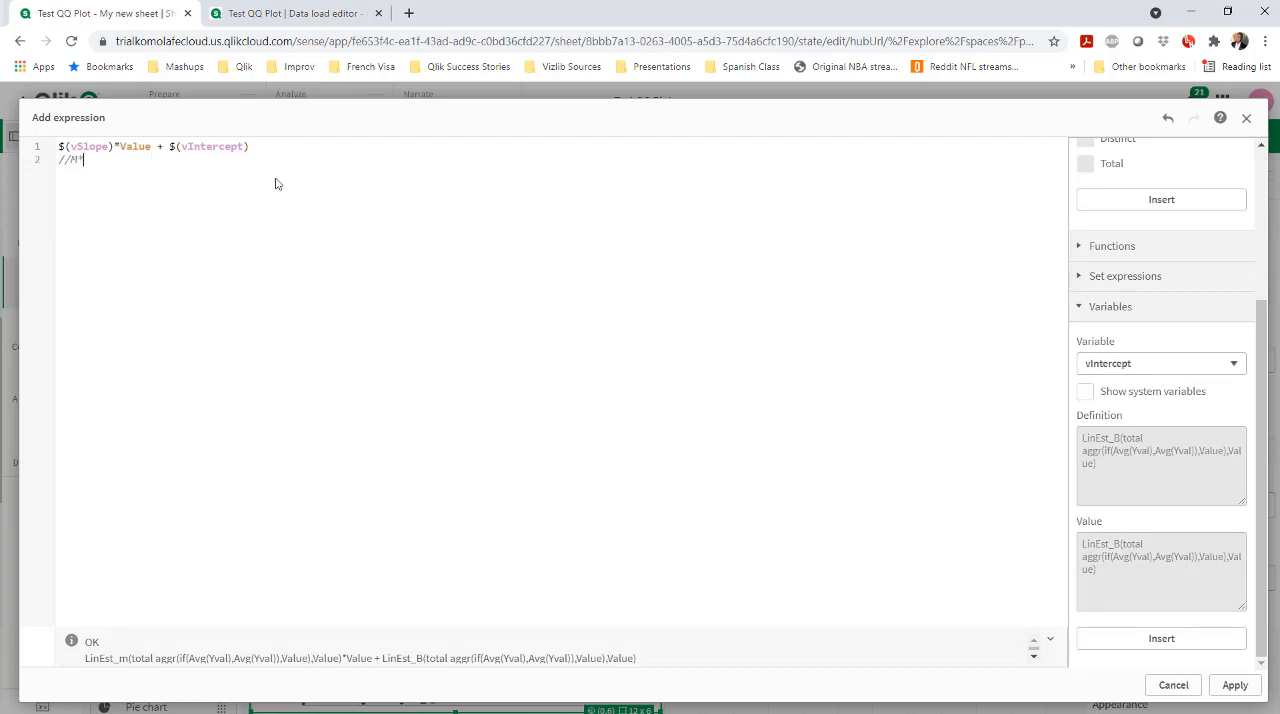
{"action": "left_click", "coordinate": [1234, 686]}
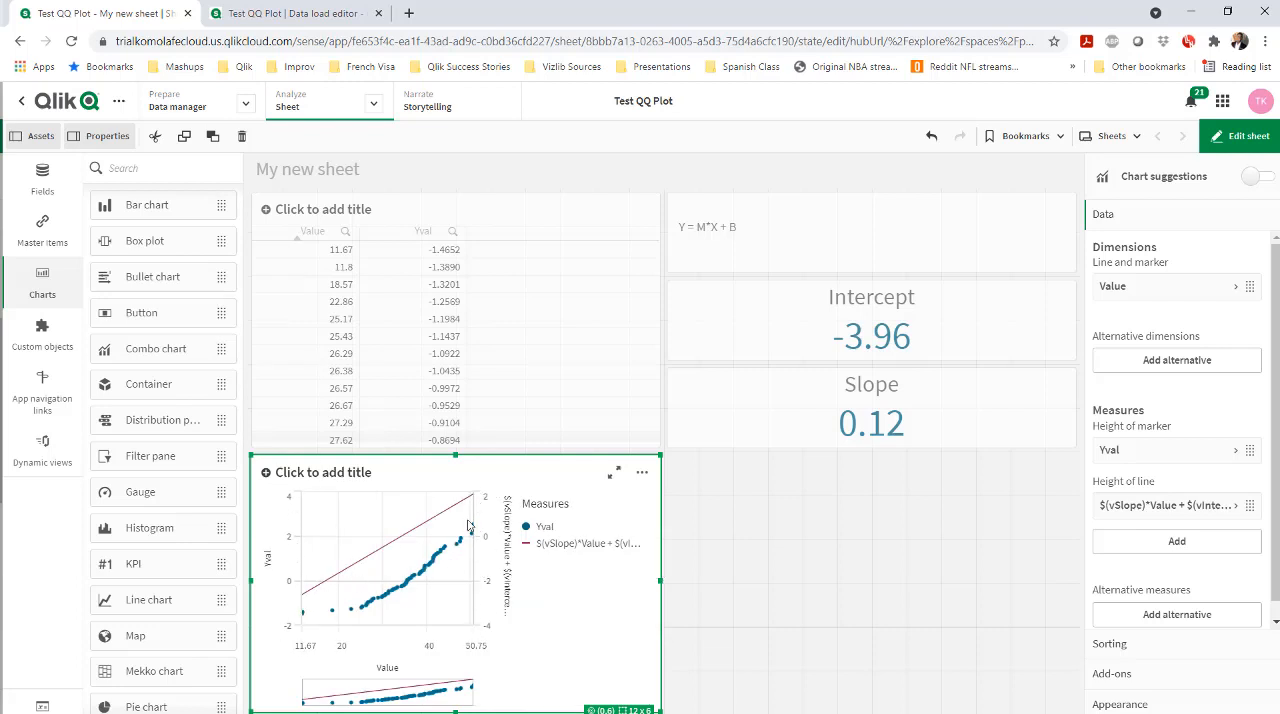
Give the fitted line's y-axis a custom Min/Max range from -4 to 4
{"action": "scroll", "coordinate": [1256, 487], "scroll_direction": "down", "scroll_amount": 1}
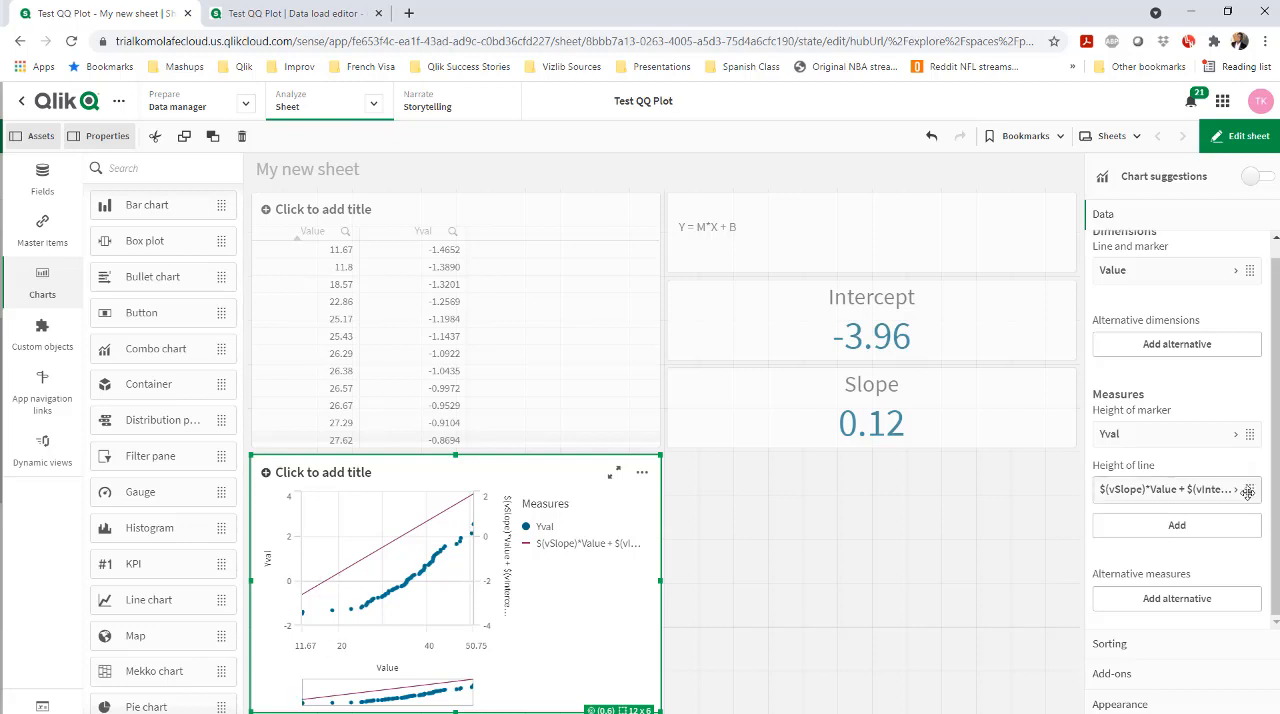
{"action": "left_click", "coordinate": [1166, 688]}
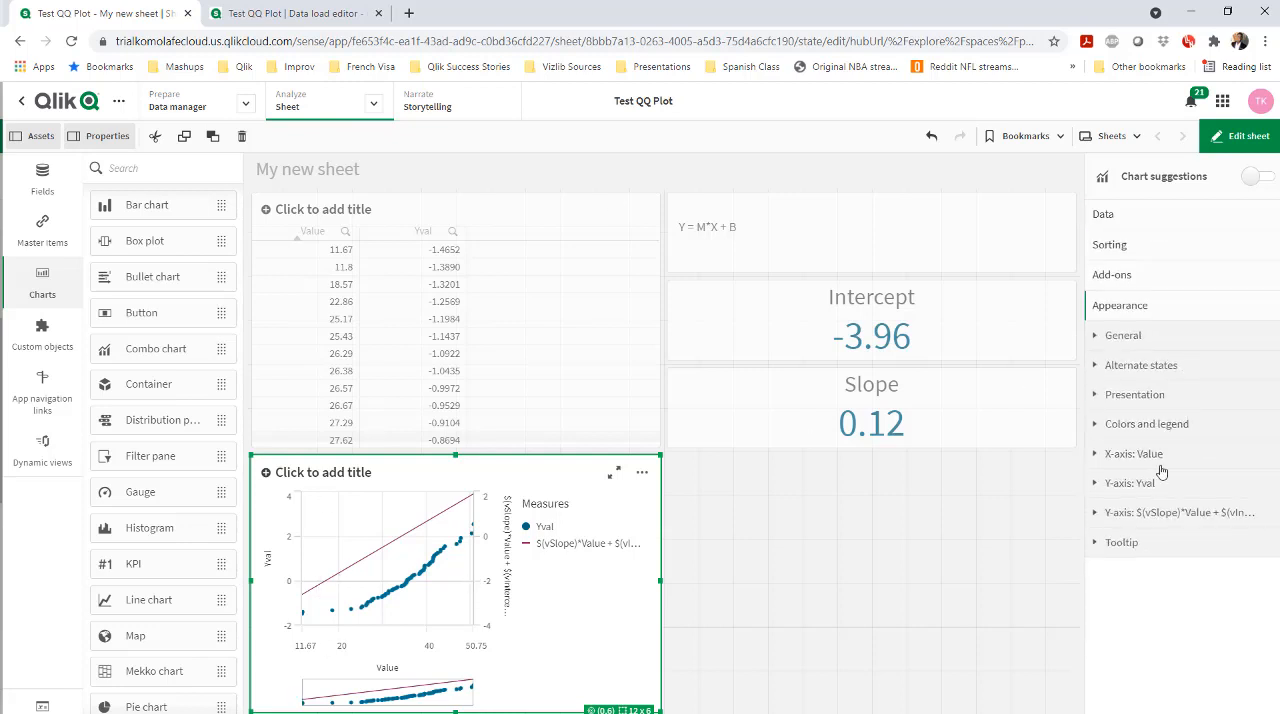
{"action": "left_click", "coordinate": [1118, 512]}
{"action": "left_click", "coordinate": [1237, 666]}
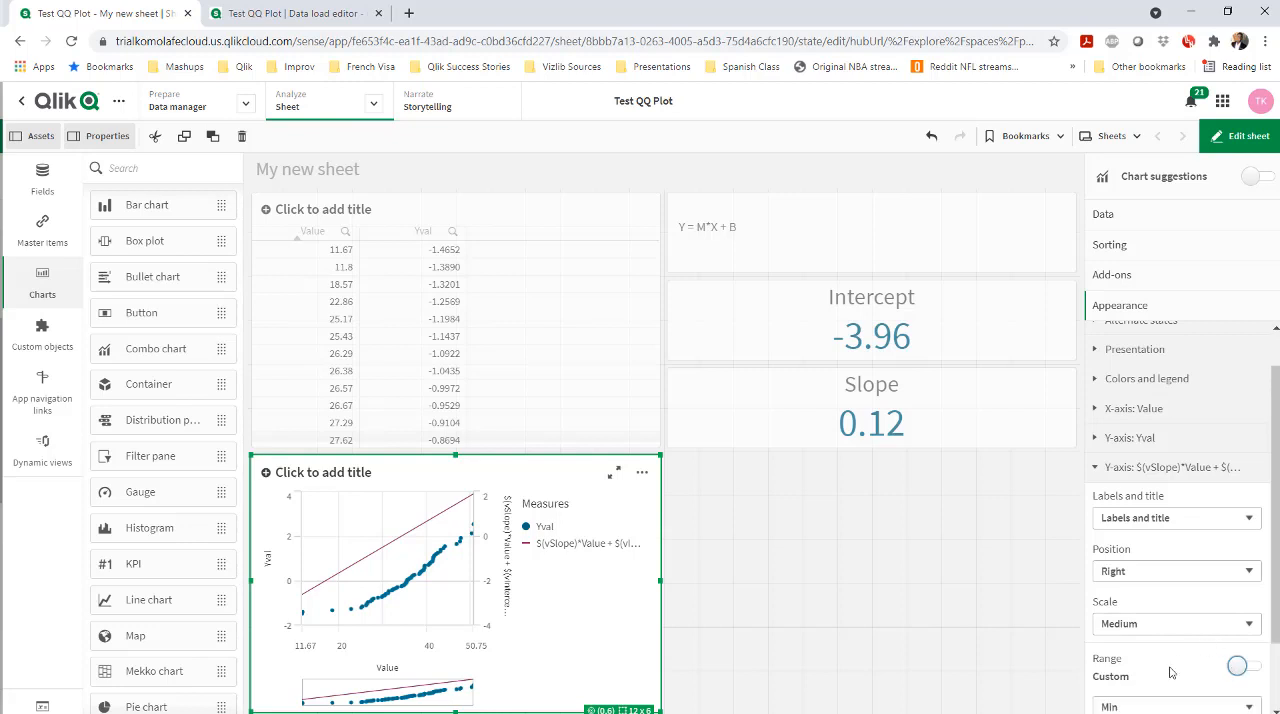
{"action": "left_click", "coordinate": [1160, 614]}
{"action": "left_click", "coordinate": [1128, 640]}
{"action": "left_click", "coordinate": [1120, 620]}
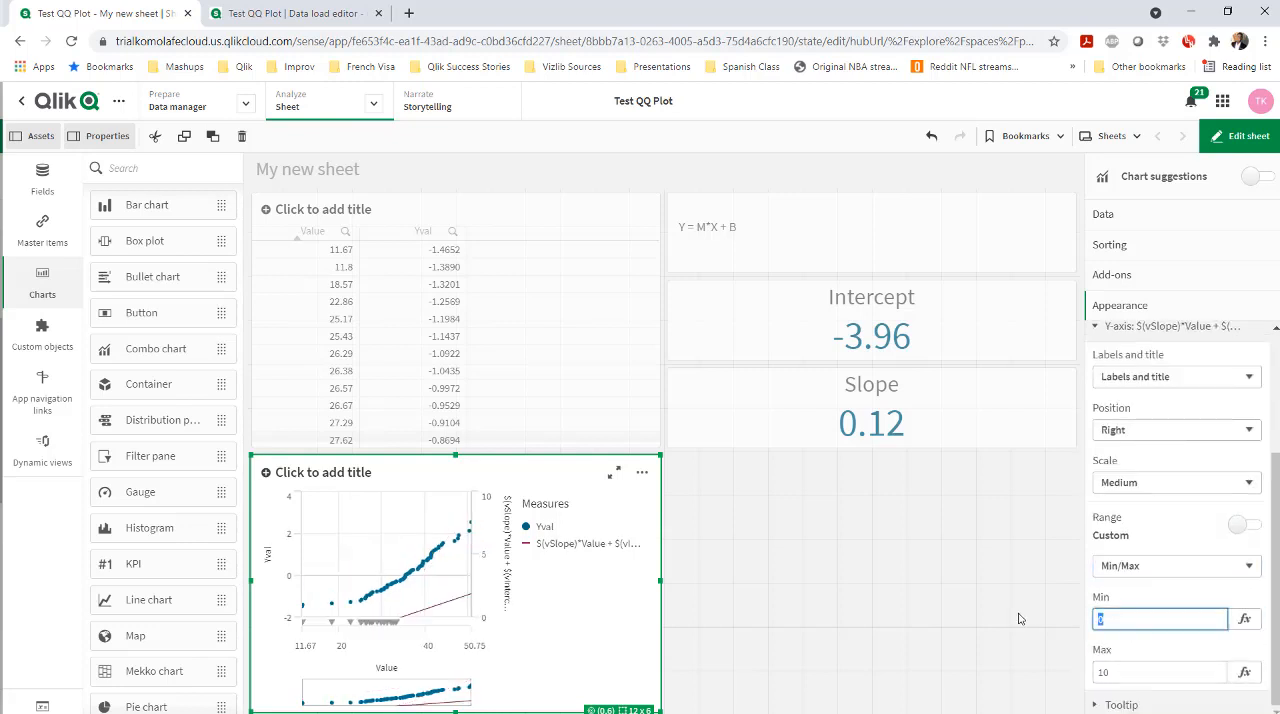
{"action": "type", "text": "-4"}
{"action": "key", "text": "Tab"}
{"action": "type", "text": "4"}
{"action": "key", "text": "Return"}
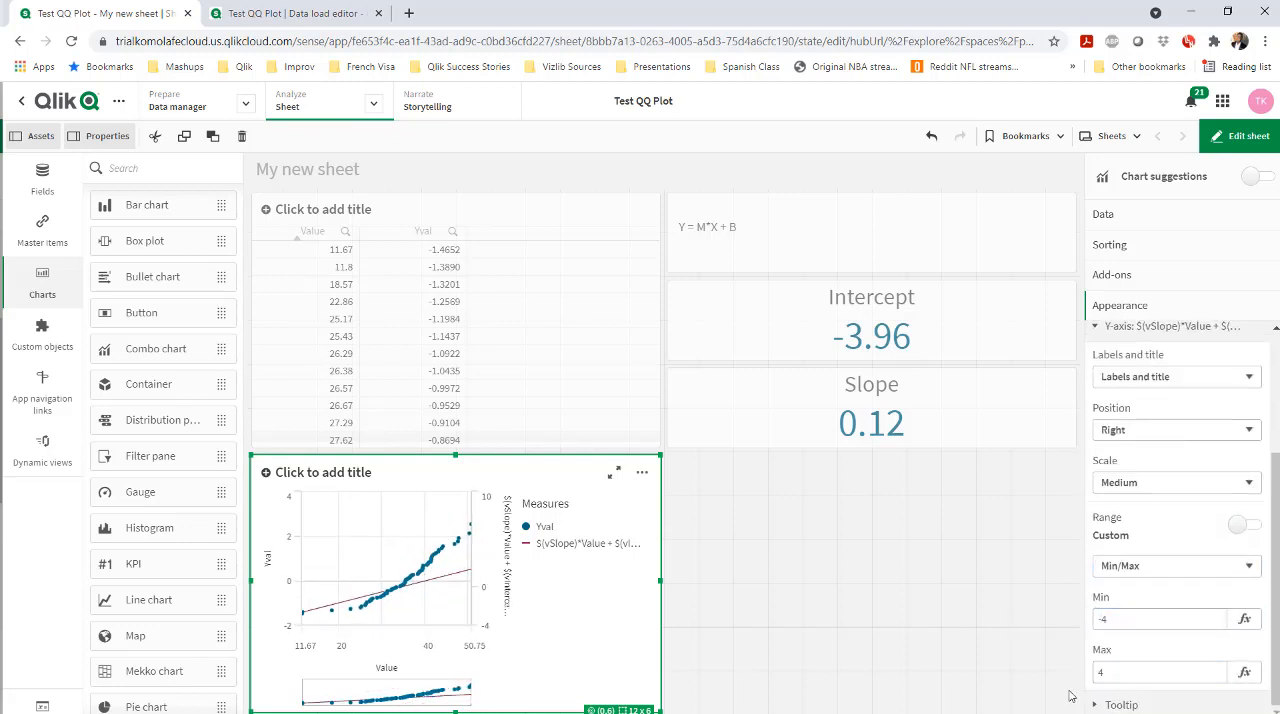
Give the Yval y-axis a custom Min/Max range from -4 to 4 and finish editing the sheet
{"action": "scroll", "coordinate": [1221, 409], "scroll_direction": "up", "scroll_amount": 2}
{"action": "left_click", "coordinate": [1099, 413]}
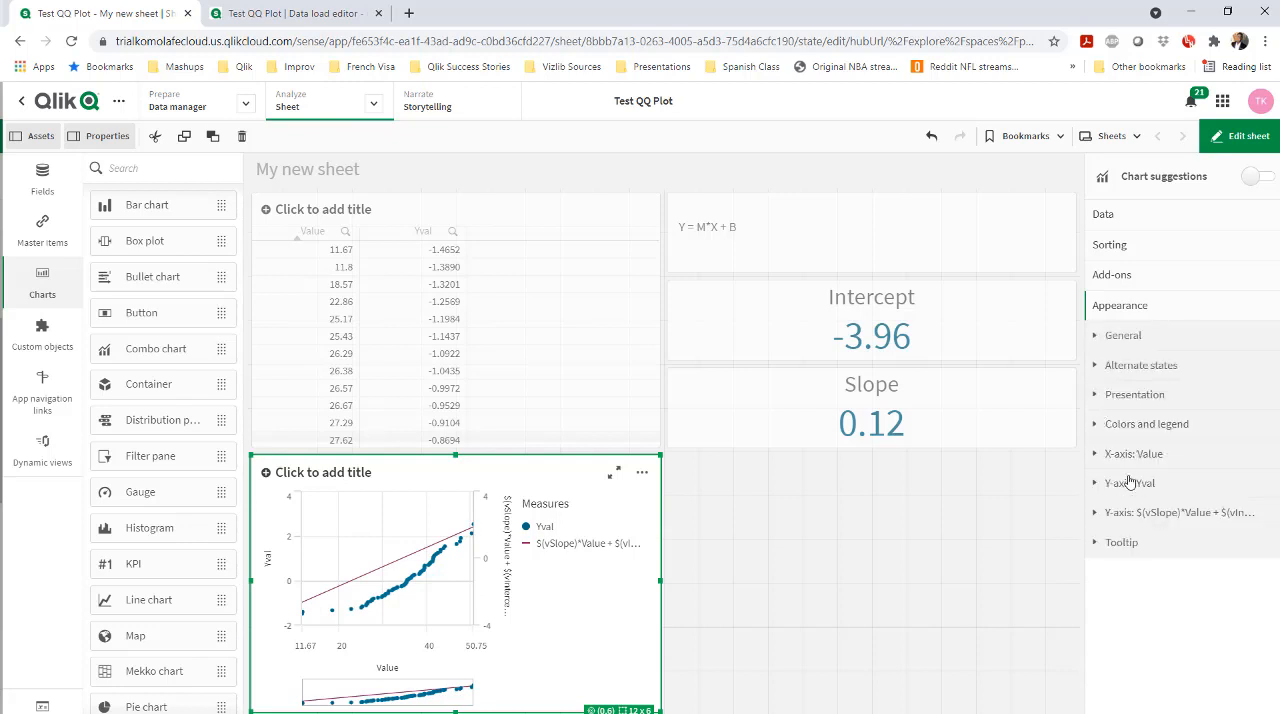
{"action": "left_click", "coordinate": [1125, 481]}
{"action": "left_click", "coordinate": [1241, 638]}
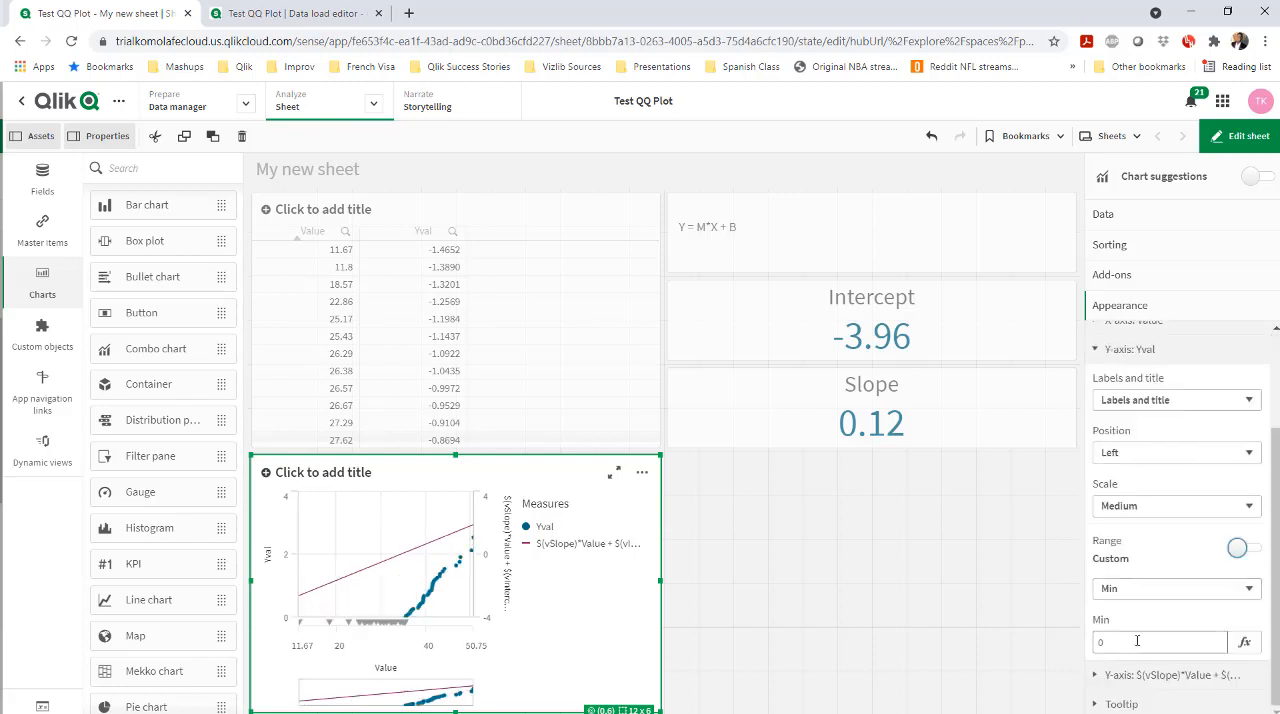
{"action": "left_click", "coordinate": [1150, 586]}
{"action": "left_click", "coordinate": [1149, 620]}
{"action": "left_click", "coordinate": [1118, 591]}
{"action": "type", "text": "-"}
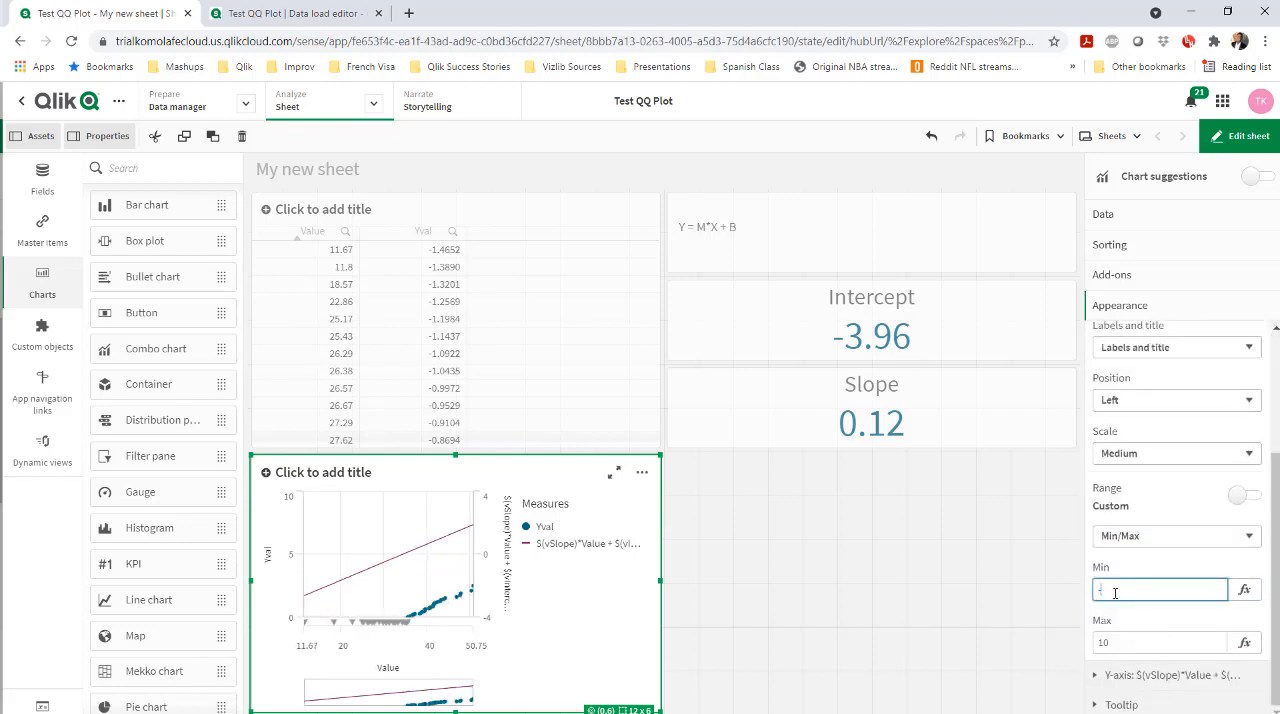
{"action": "type", "text": "4"}
{"action": "left_click", "coordinate": [1138, 641]}
{"action": "type", "text": "4"}
{"action": "key", "text": "Return"}
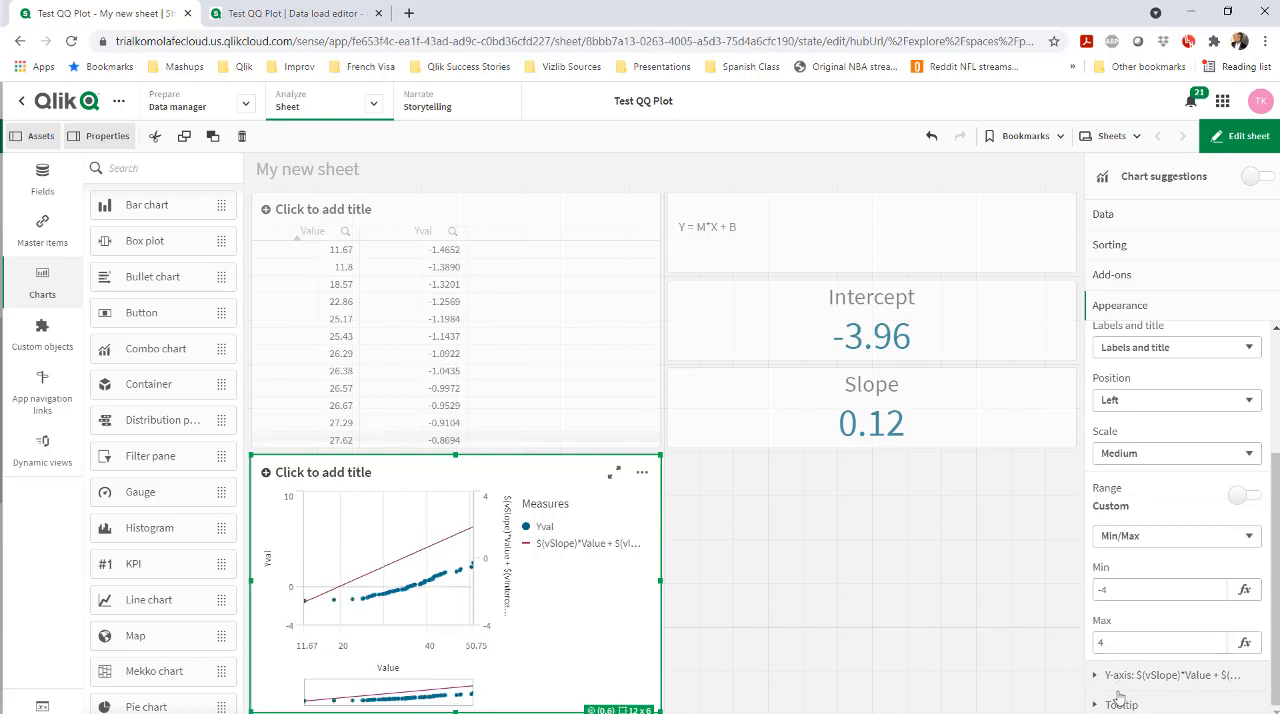
{"action": "left_click", "coordinate": [980, 586]}
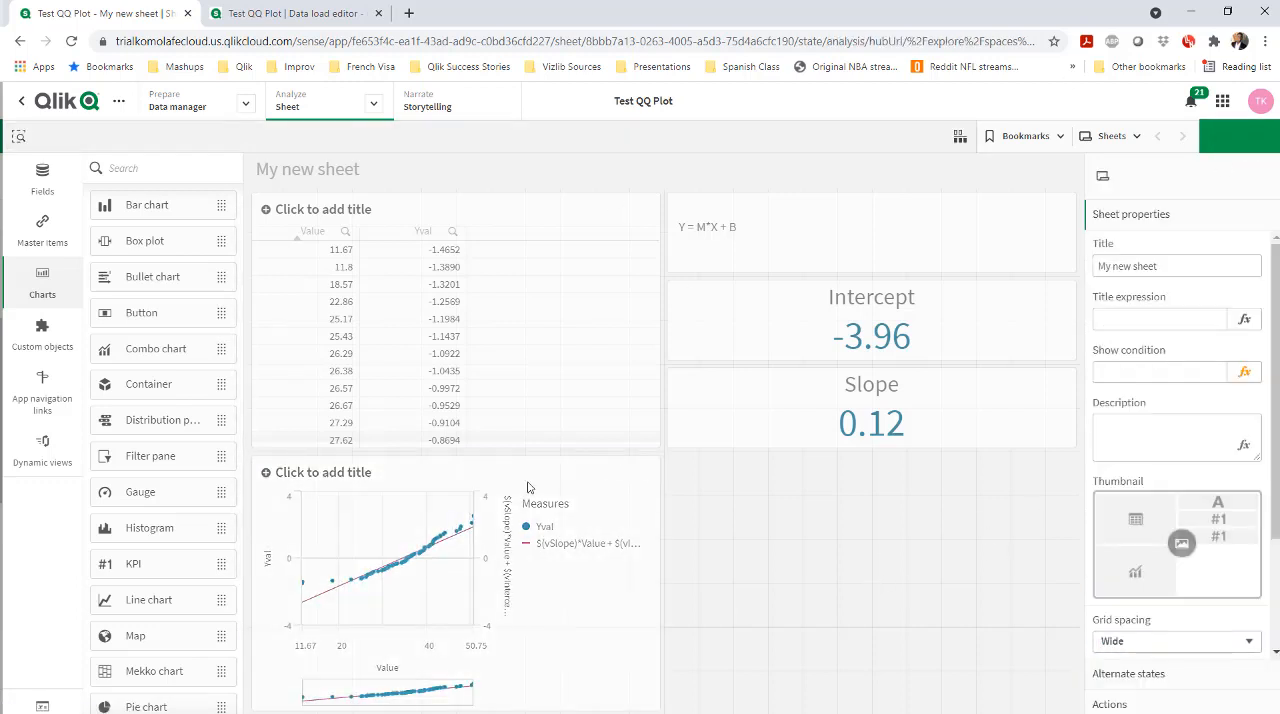
{"action": "left_click", "coordinate": [1245, 137]}
Filter the chart by successive Value ranges on its x-axis, ending with 19.53 to 29.81, and clear all selections
{"action": "left_click", "coordinate": [193, 657]}
{"action": "left_click_drag", "start_coordinate": [193, 657], "coordinate": [329, 655]}
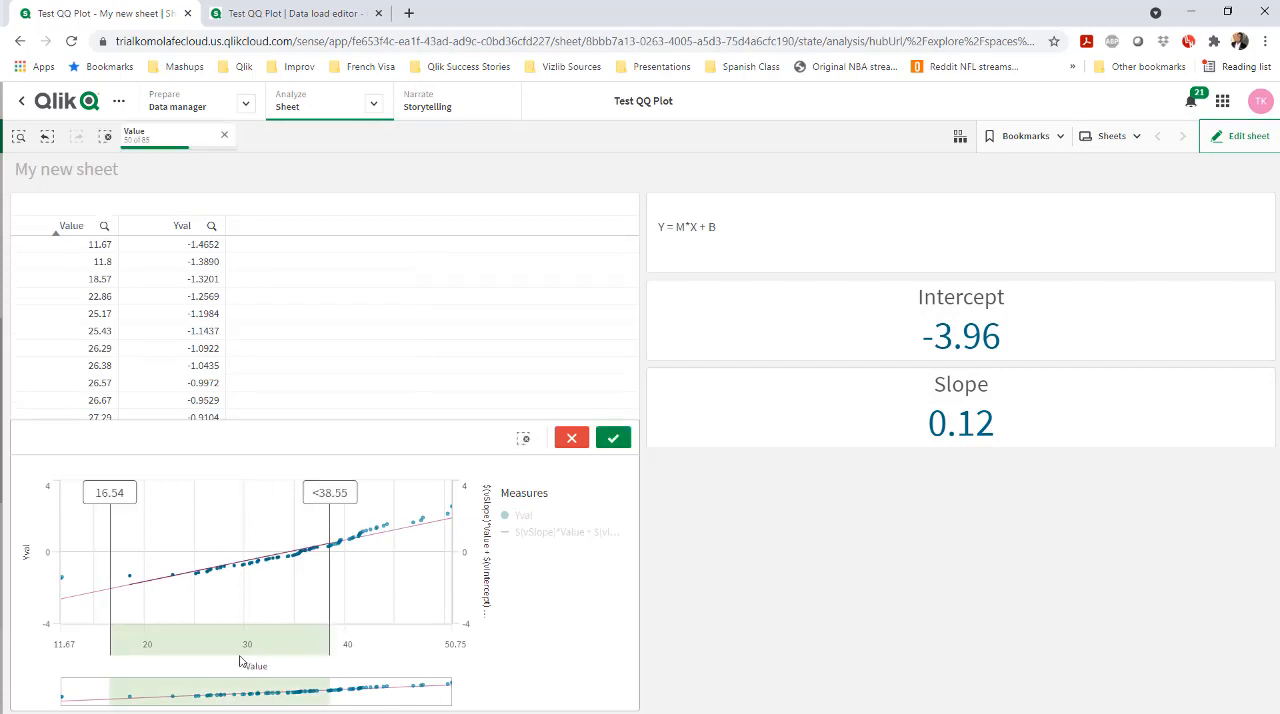
{"action": "mouse_move", "coordinate": [240, 657]}
{"action": "left_mouse_down"}
{"action": "mouse_move", "coordinate": [334, 636]}
{"action": "mouse_move", "coordinate": [184, 637]}
{"action": "mouse_move", "coordinate": [386, 648]}
{"action": "left_mouse_up"}
{"action": "left_click", "coordinate": [618, 446]}
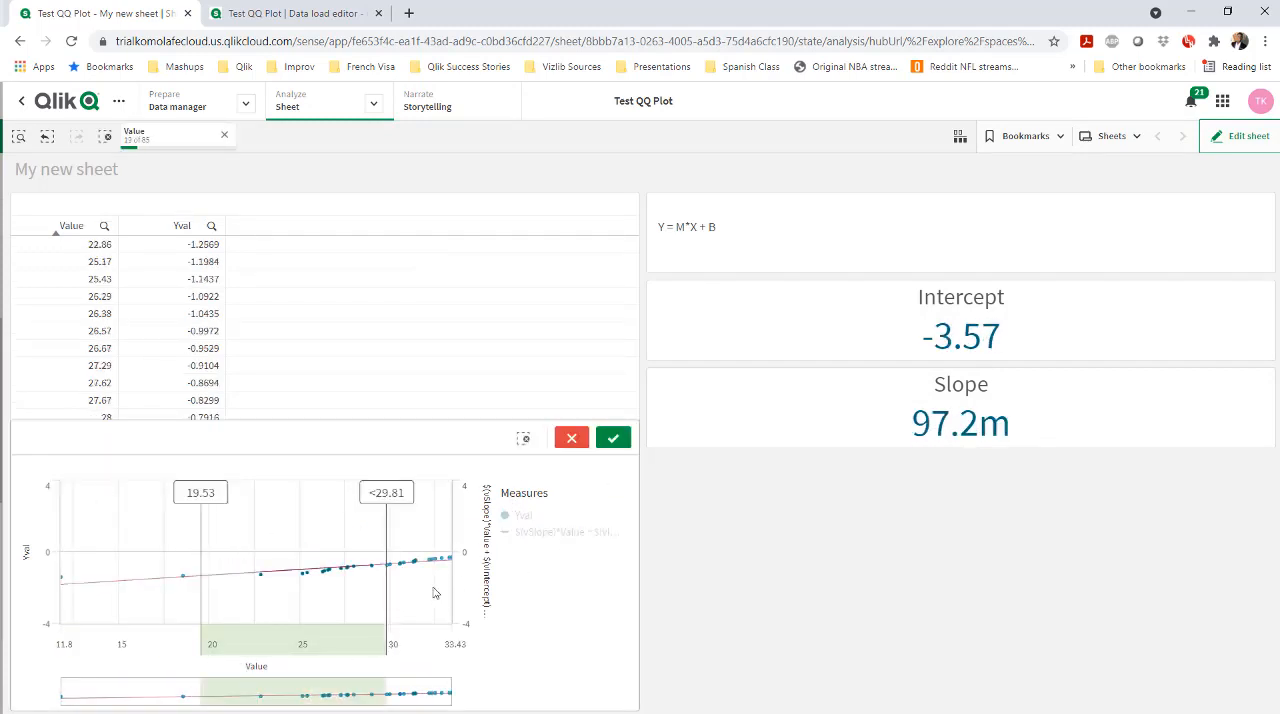
{"action": "left_click", "coordinate": [613, 438]}
{"action": "left_click", "coordinate": [105, 137]}
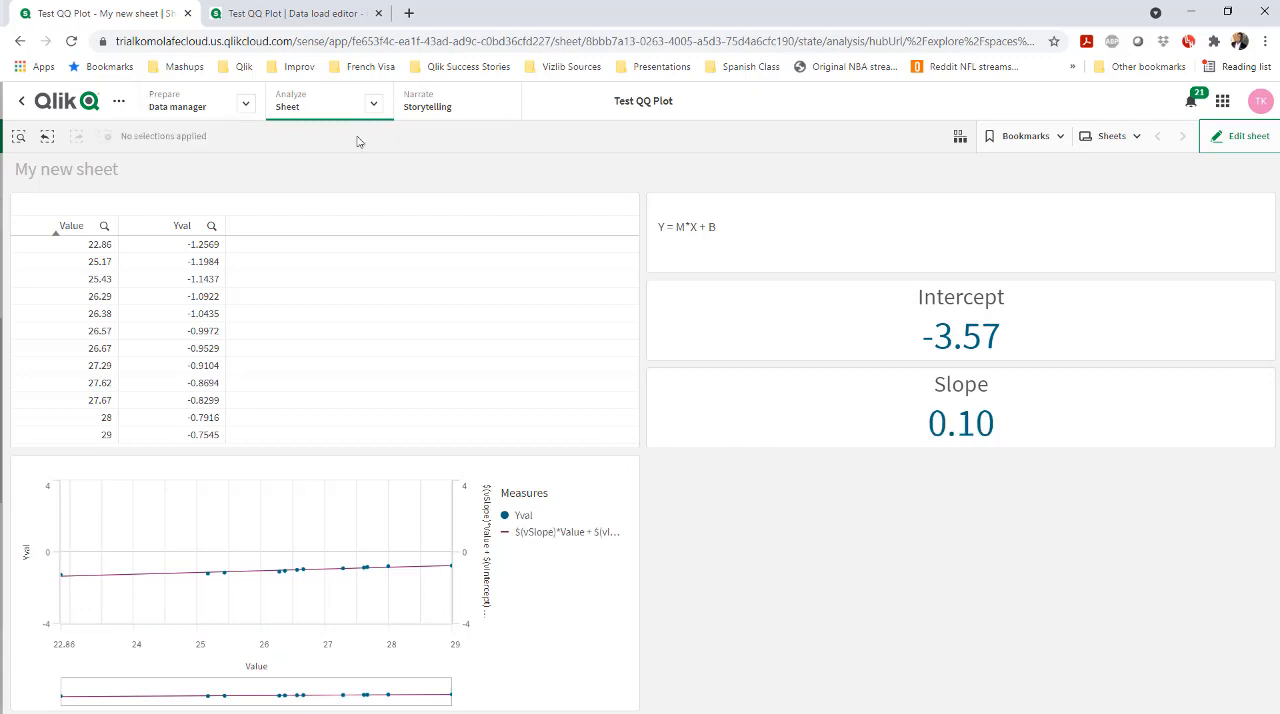